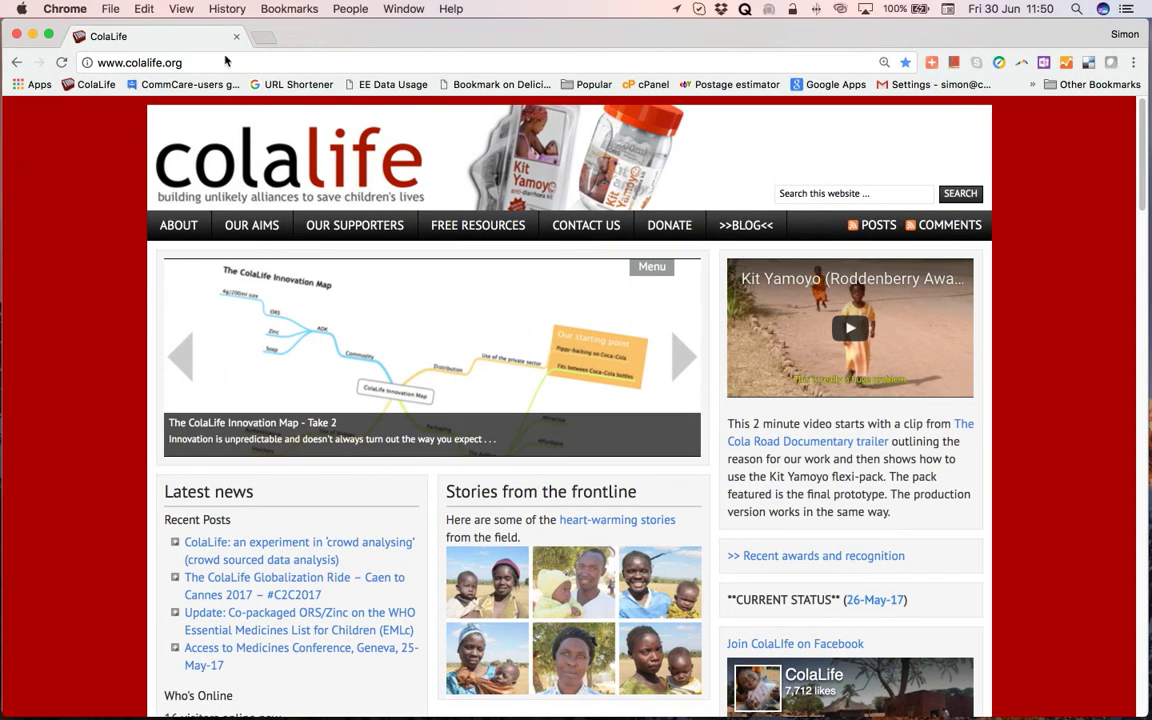
Open the ColaLife/KZF Shared files area link from the home page footer.
{"action": "left_click", "coordinate": [181, 62]}
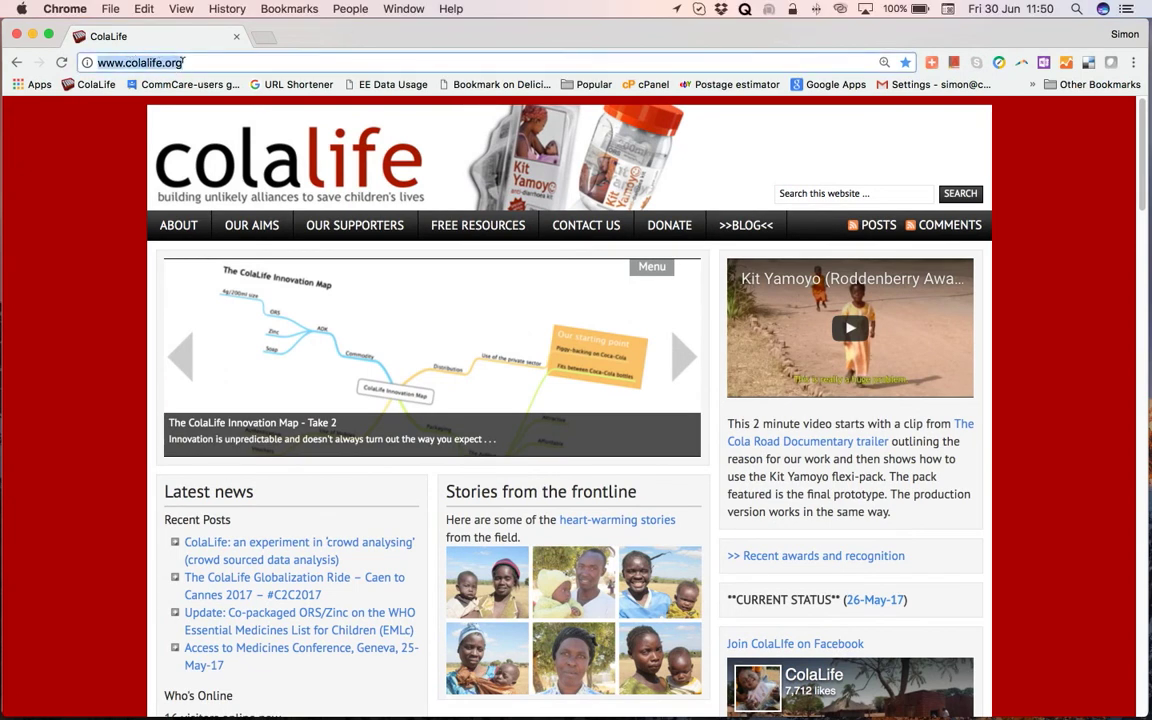
{"action": "left_click", "coordinate": [181, 62]}
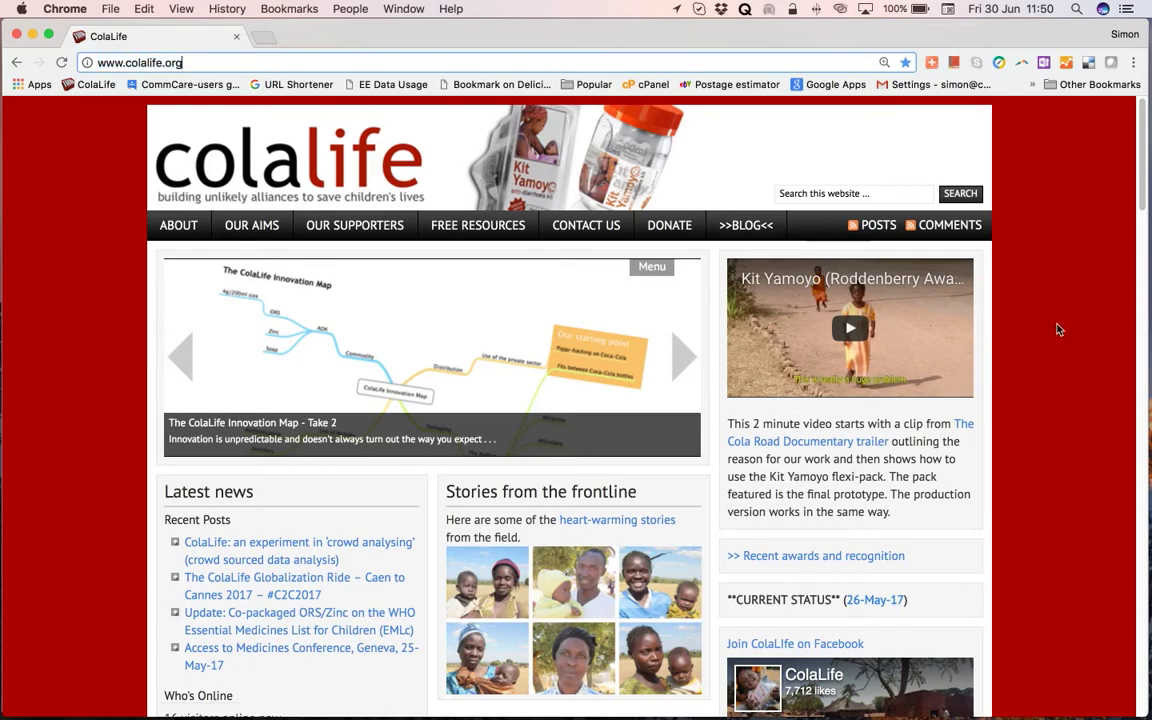
{"action": "scroll", "coordinate": [1056, 328], "scroll_direction": "down", "scroll_amount": 5}
{"action": "scroll", "coordinate": [1058, 330], "scroll_direction": "down", "scroll_amount": 10}
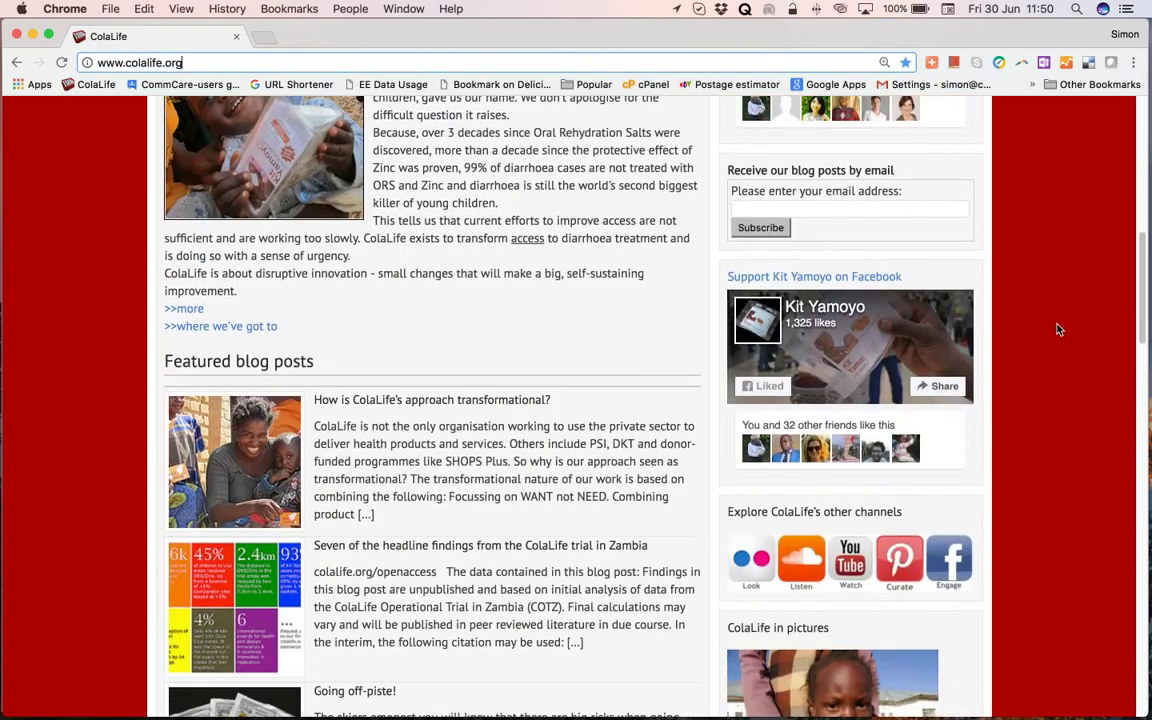
{"action": "scroll", "coordinate": [1058, 330], "scroll_direction": "down", "scroll_amount": 10}
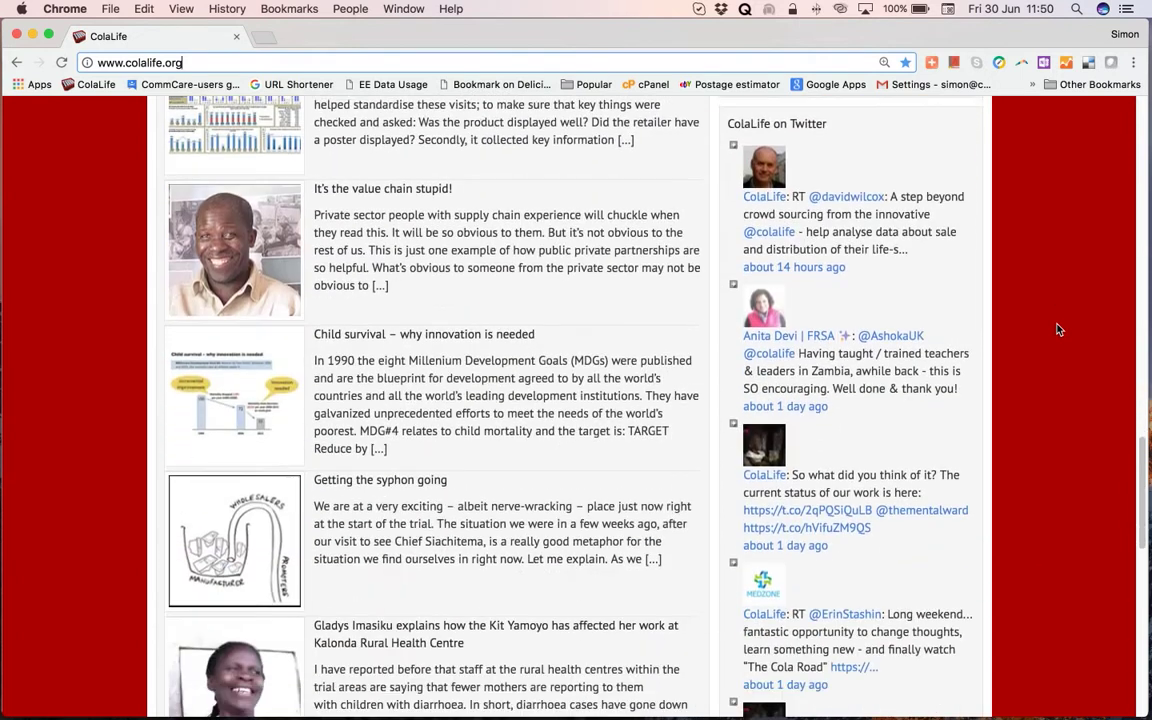
{"action": "scroll", "coordinate": [1058, 330], "scroll_direction": "down", "scroll_amount": 4}
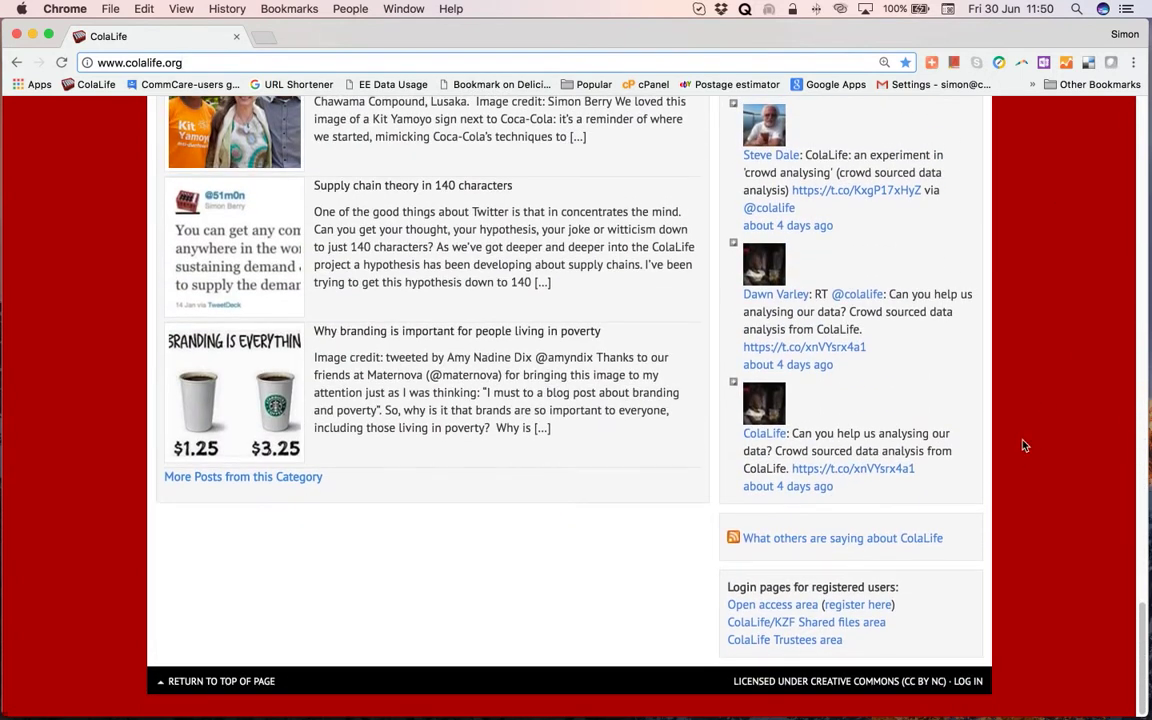
{"action": "left_click", "coordinate": [787, 630]}
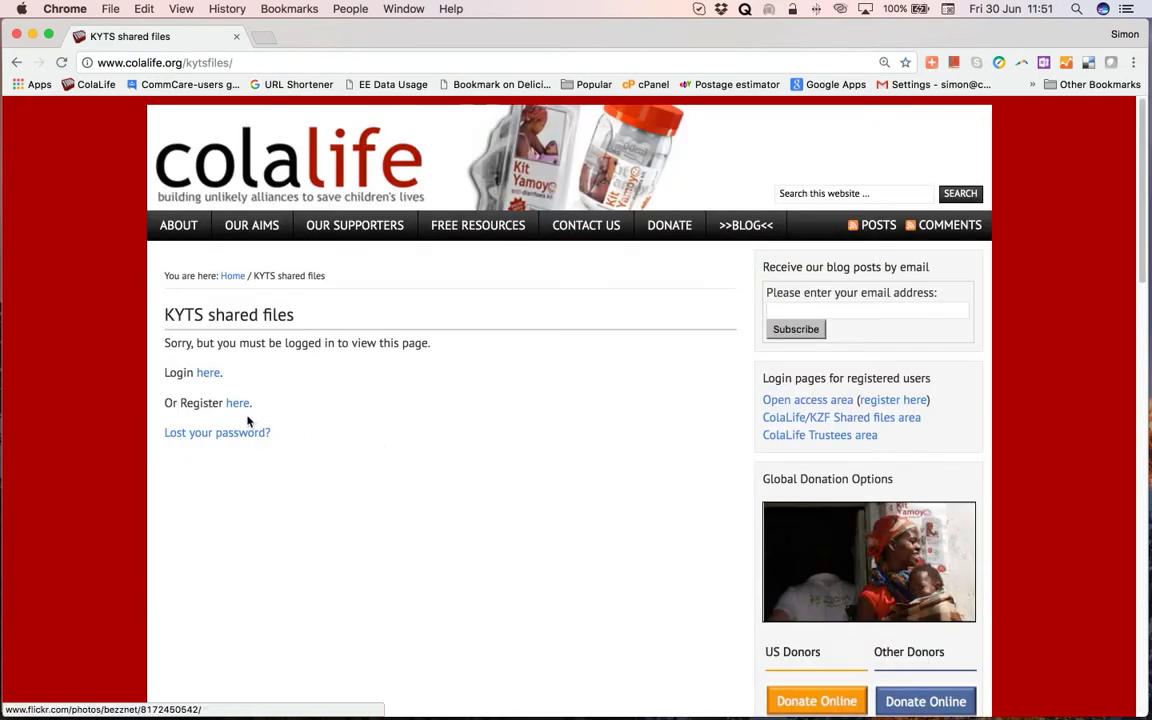
Log in to the ColaLife site with the saved username and account password.
{"action": "left_click", "coordinate": [208, 375]}
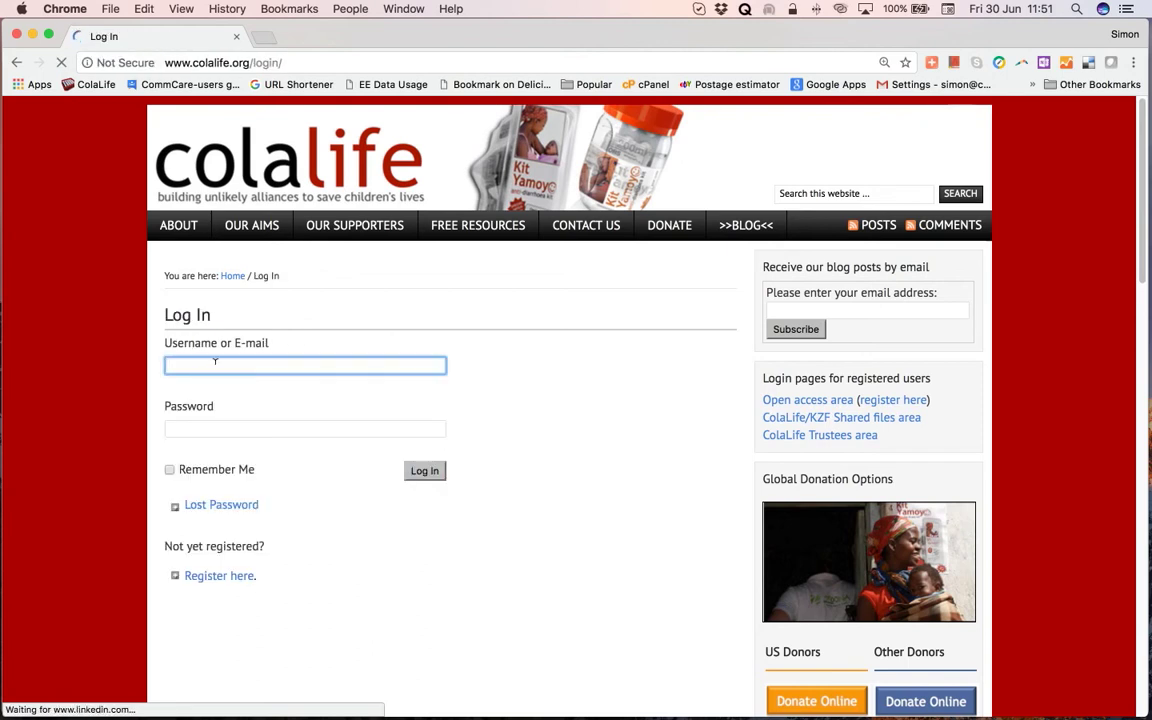
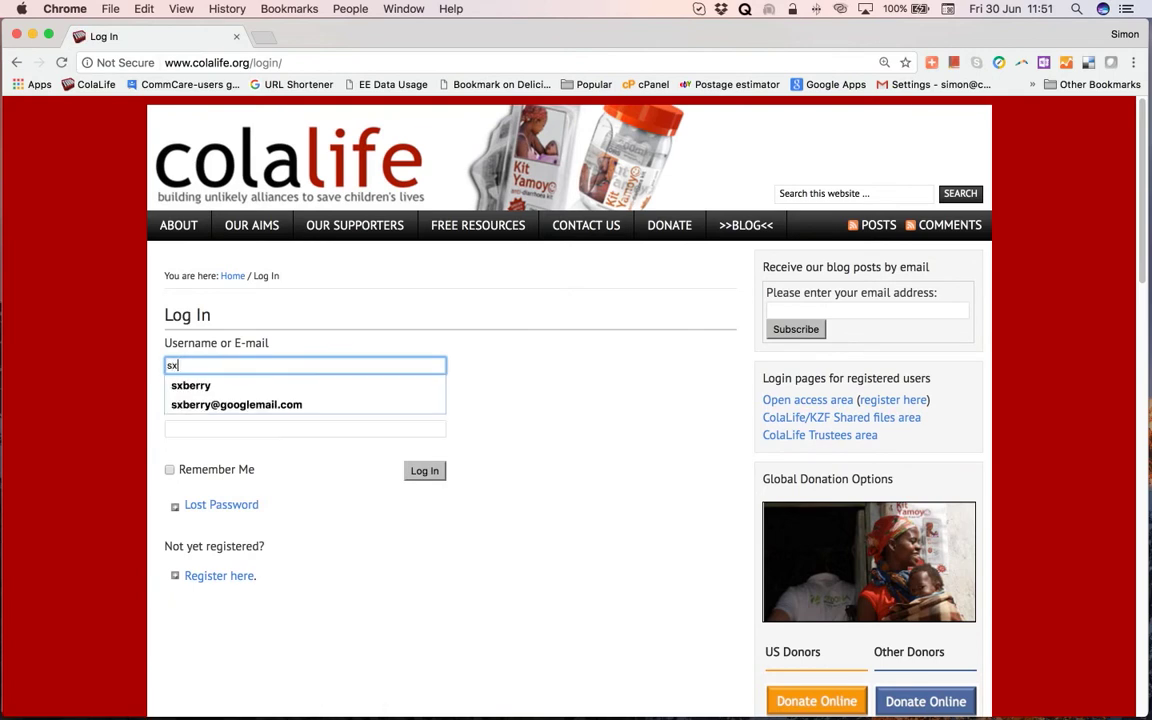
{"action": "left_click", "coordinate": [190, 385]}
{"action": "left_click", "coordinate": [200, 425]}
{"action": "type", "text": "•••••••"}
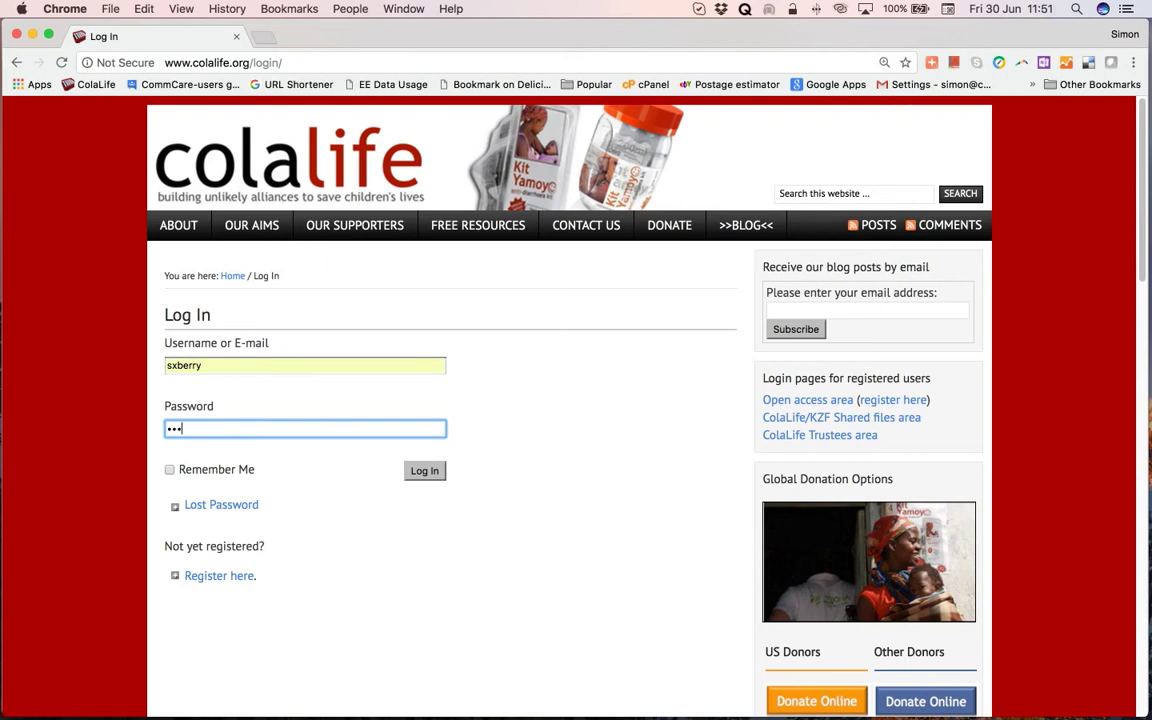
{"action": "type", "text": "••"}
{"action": "left_click", "coordinate": [426, 471]}
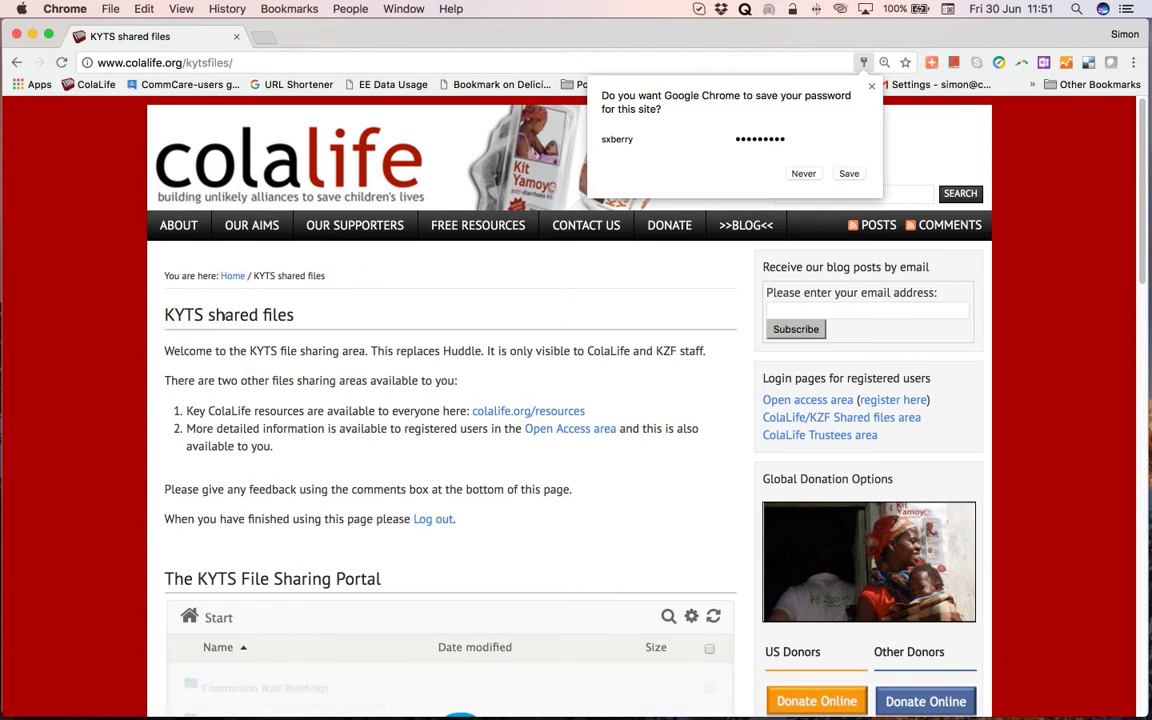
Go into Create Dashboards > Create a Fieldworker Performance Dashboard and download Fieldworker dashboard R1_6 TEMPLATE.xltx.
{"action": "scroll", "coordinate": [453, 473], "scroll_direction": "down", "scroll_amount": 3}
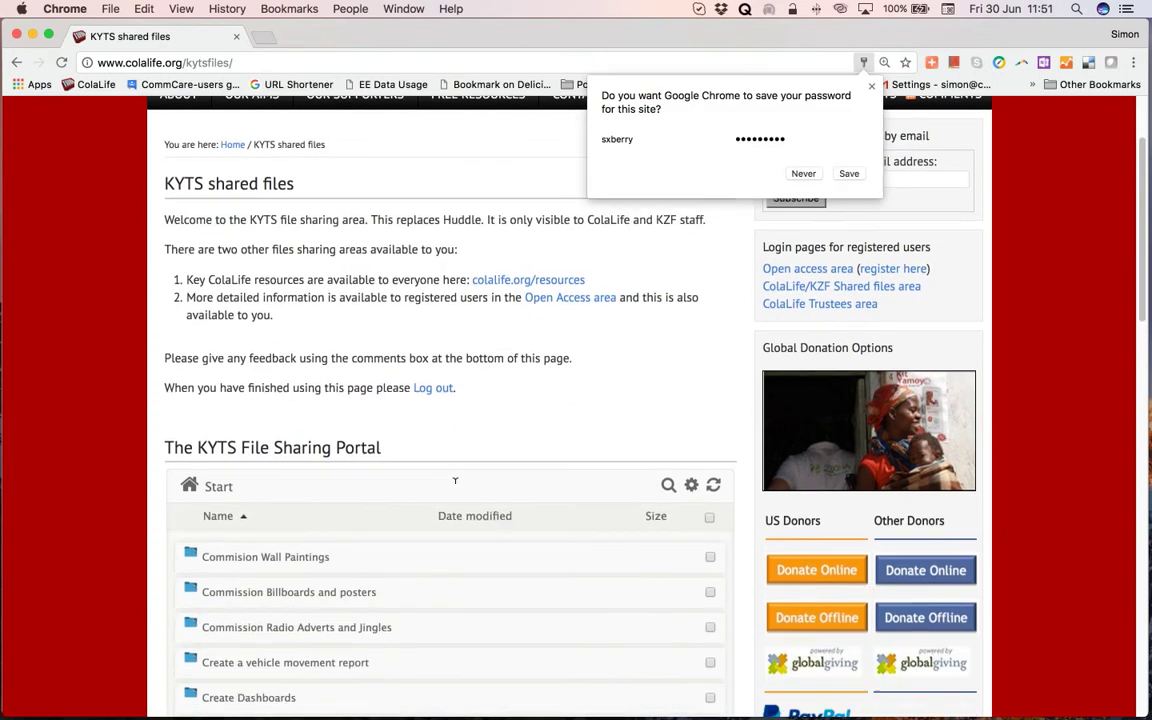
{"action": "scroll", "coordinate": [455, 481], "scroll_direction": "down", "scroll_amount": 5}
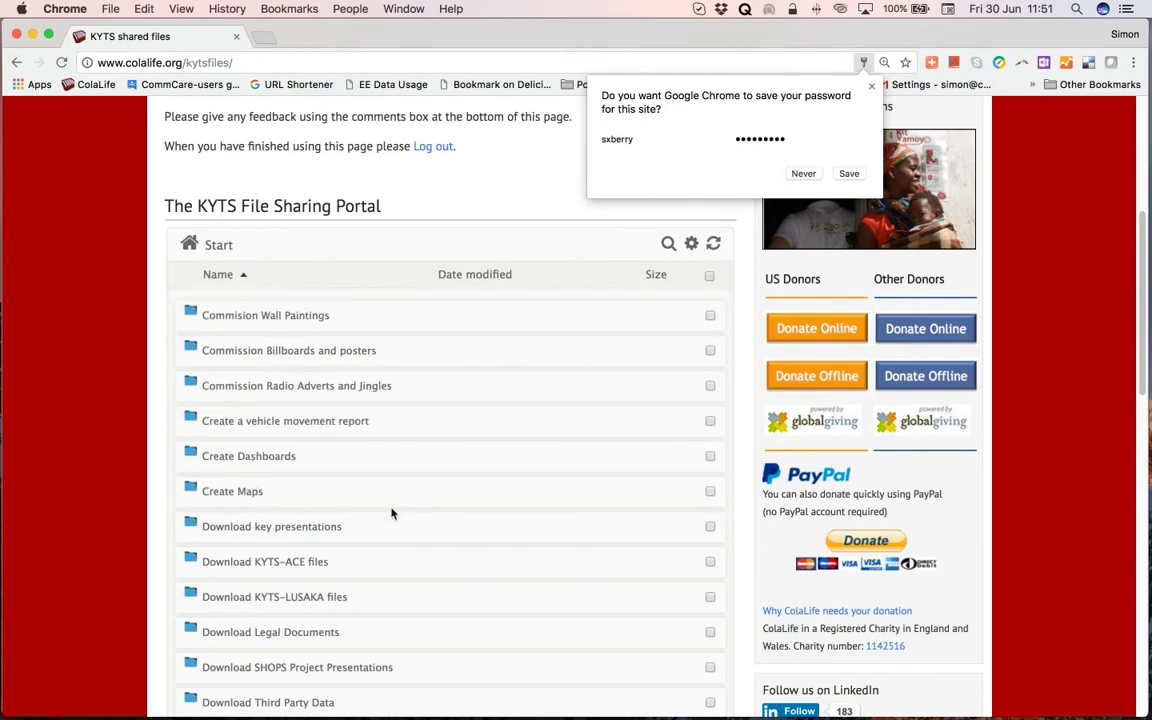
{"action": "left_click", "coordinate": [312, 462]}
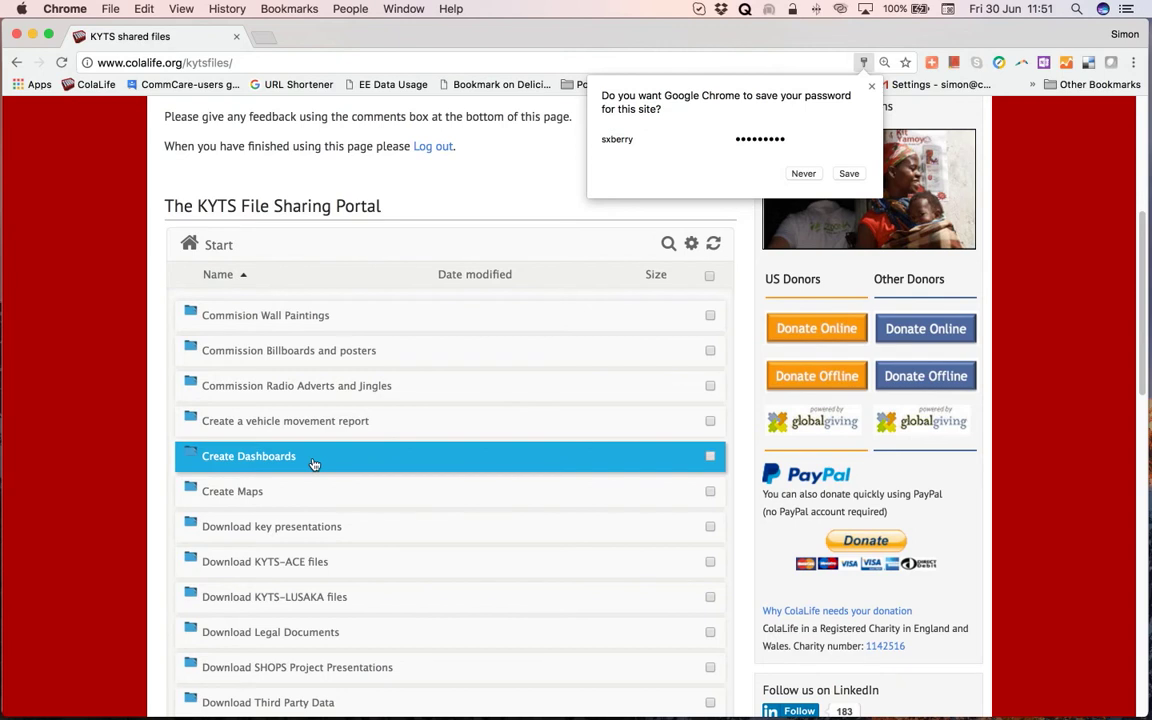
{"action": "double_click", "coordinate": [314, 463]}
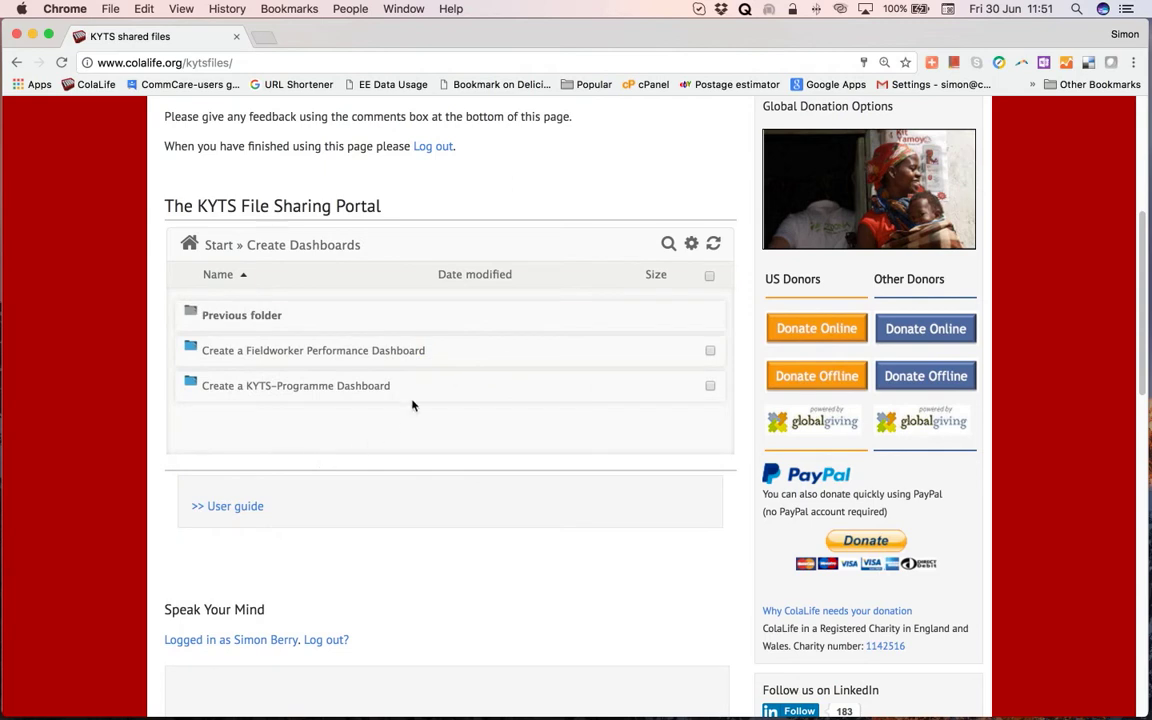
{"action": "left_click", "coordinate": [452, 354]}
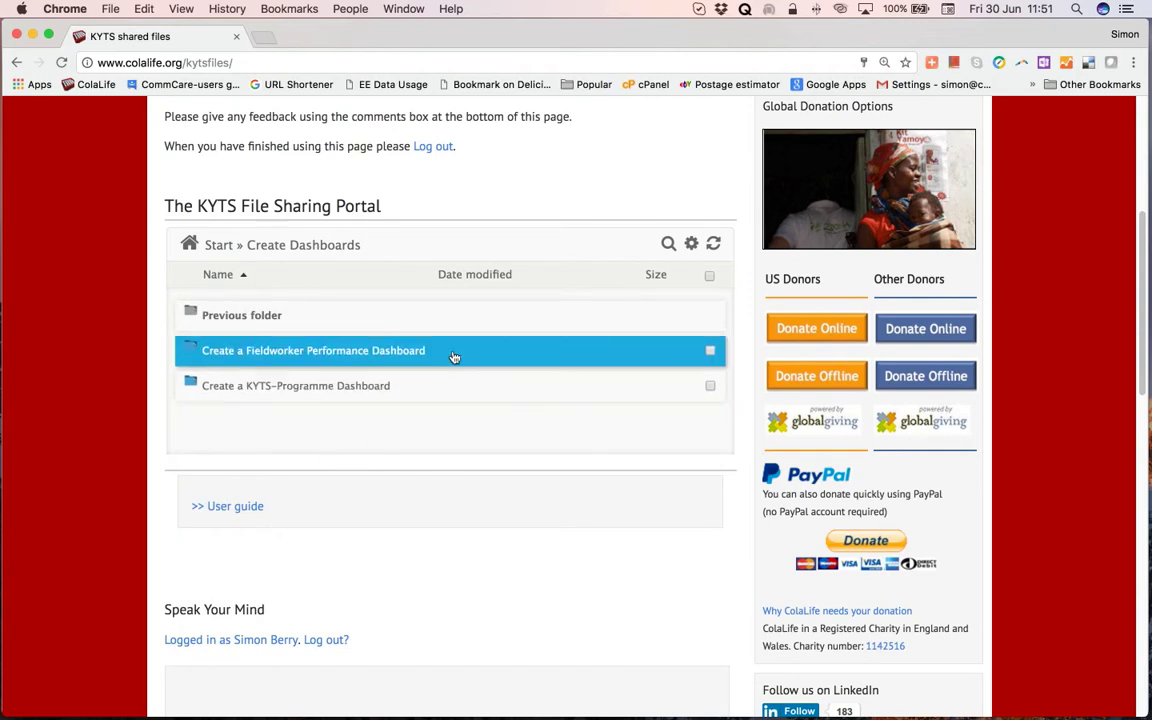
{"action": "left_click", "coordinate": [439, 391]}
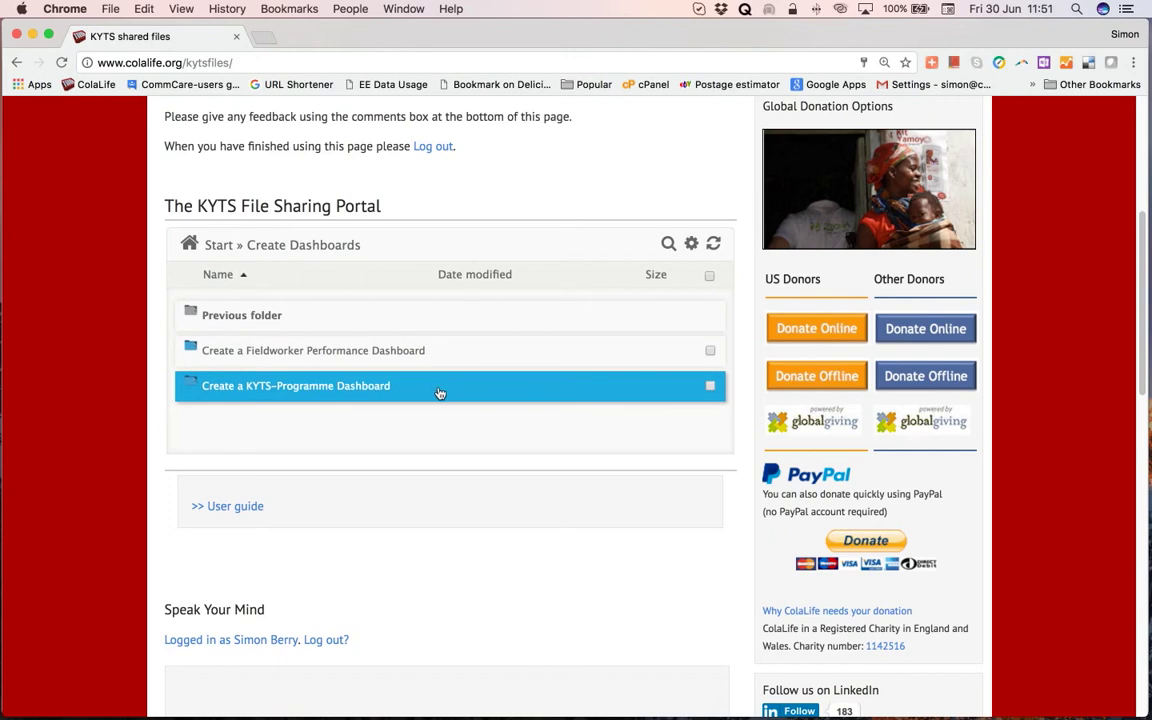
{"action": "left_click", "coordinate": [441, 354]}
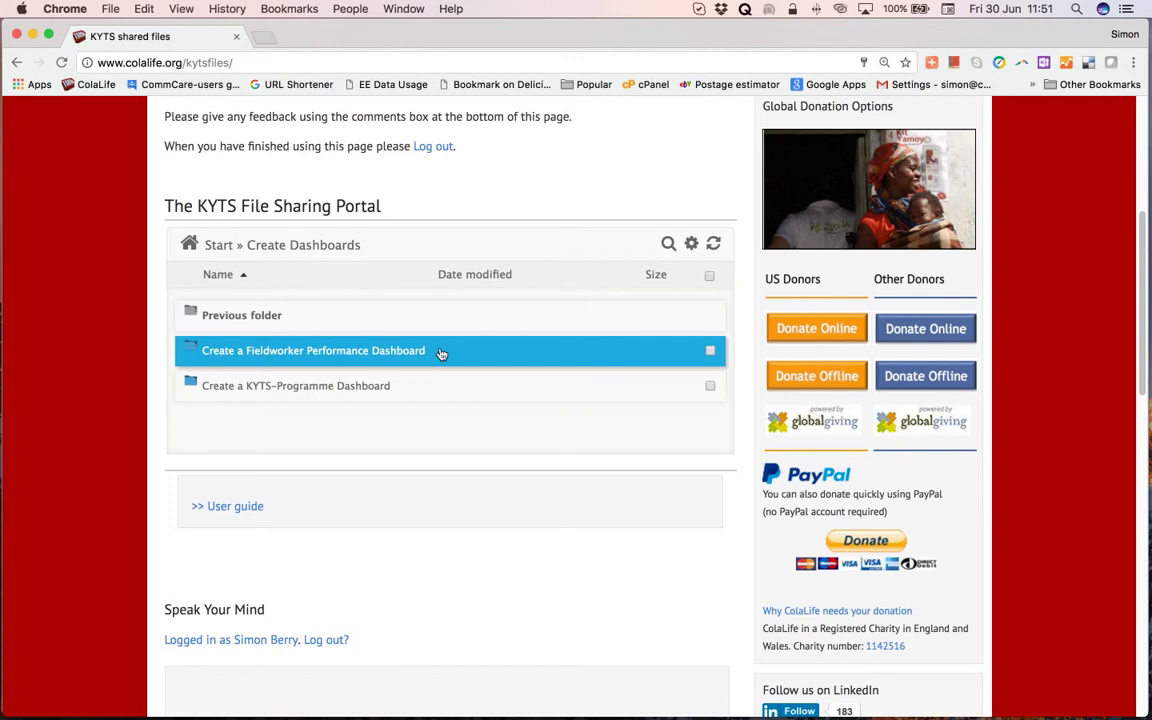
{"action": "double_click", "coordinate": [441, 353]}
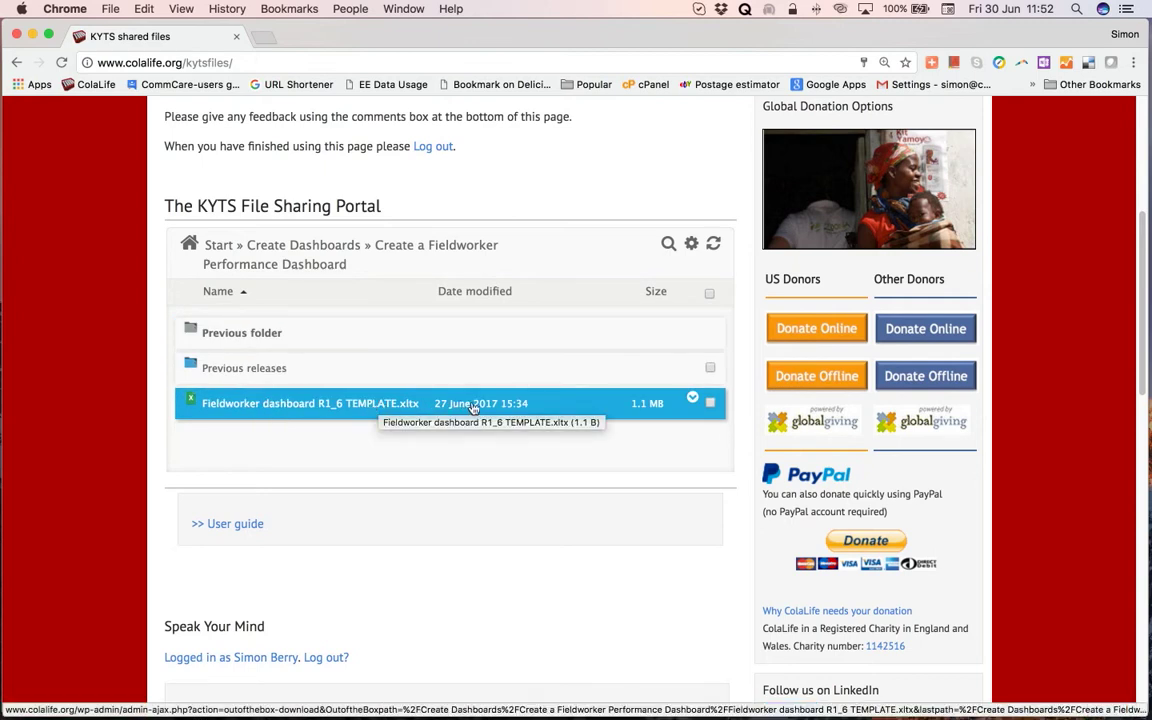
{"action": "left_click", "coordinate": [694, 401]}
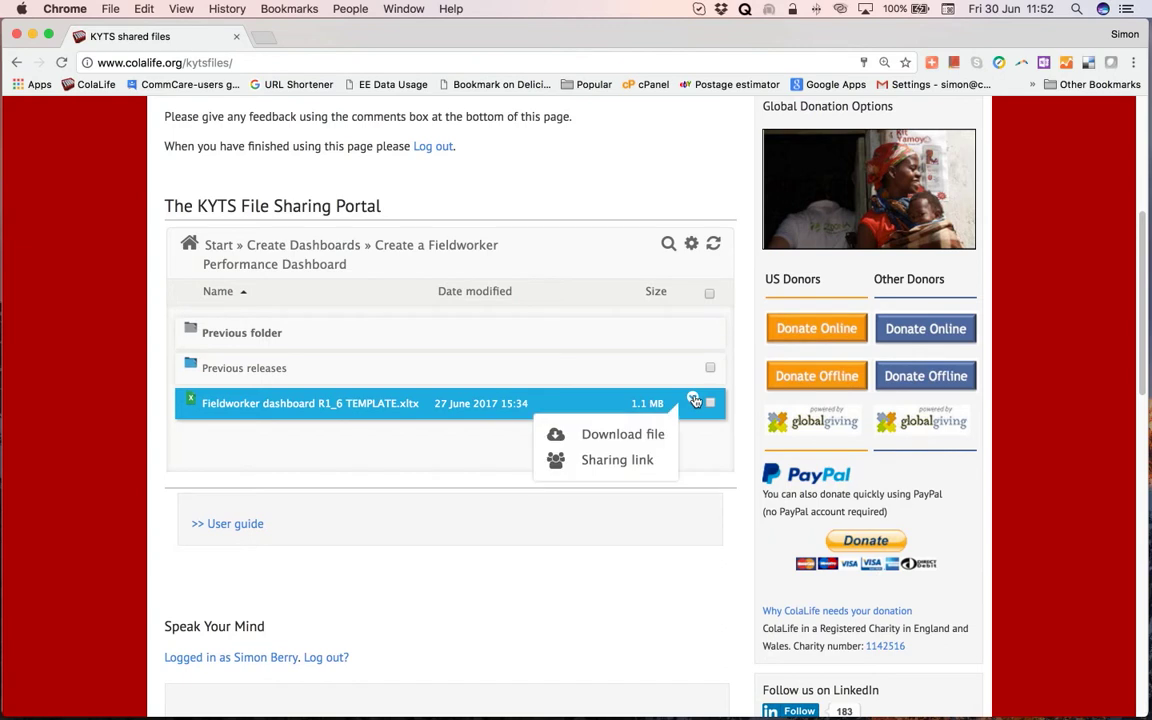
{"action": "left_click", "coordinate": [651, 436]}
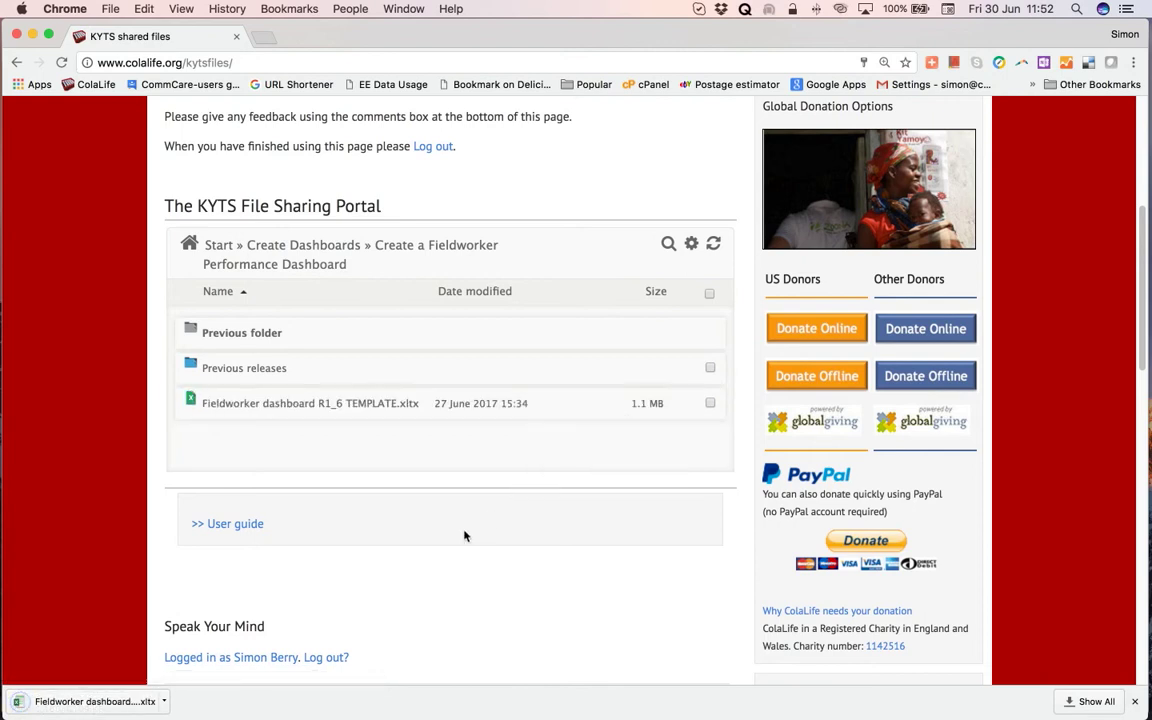
Open the downloaded template in Excel as Fieldworker dashboard R1_6 TEMPLATE2, enlarge its window, and return to Chrome.
{"action": "left_click", "coordinate": [89, 706]}
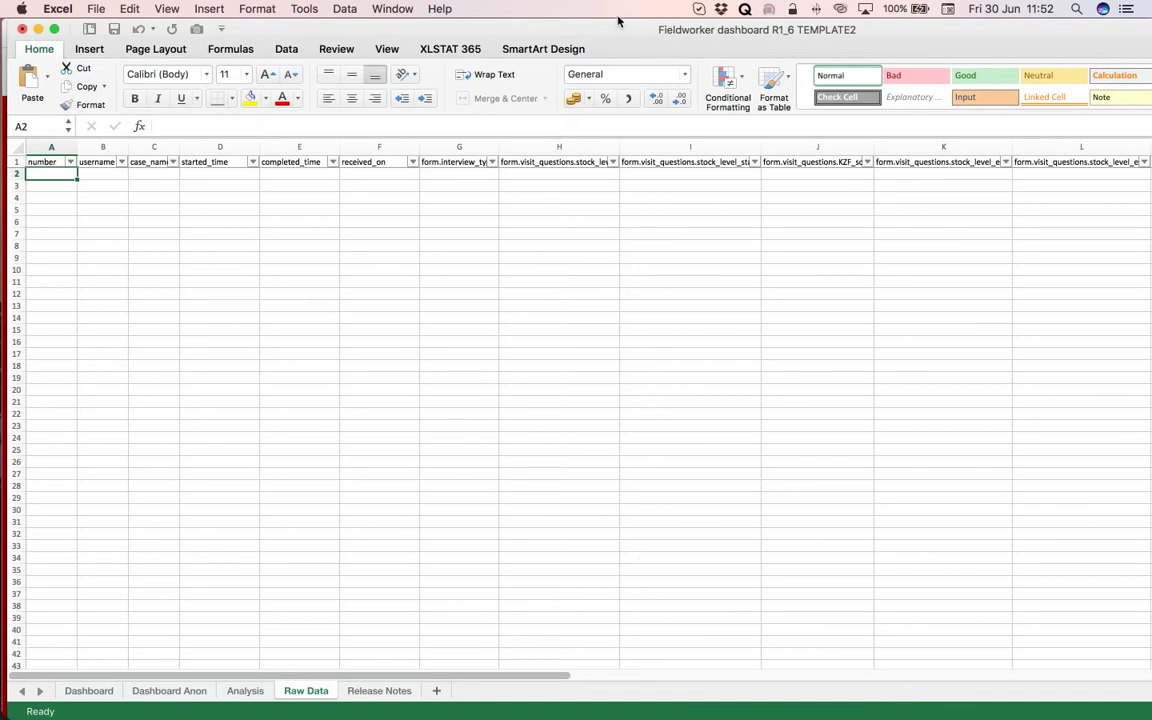
{"action": "left_click_drag", "start_coordinate": [619, 22], "coordinate": [612, 42]}
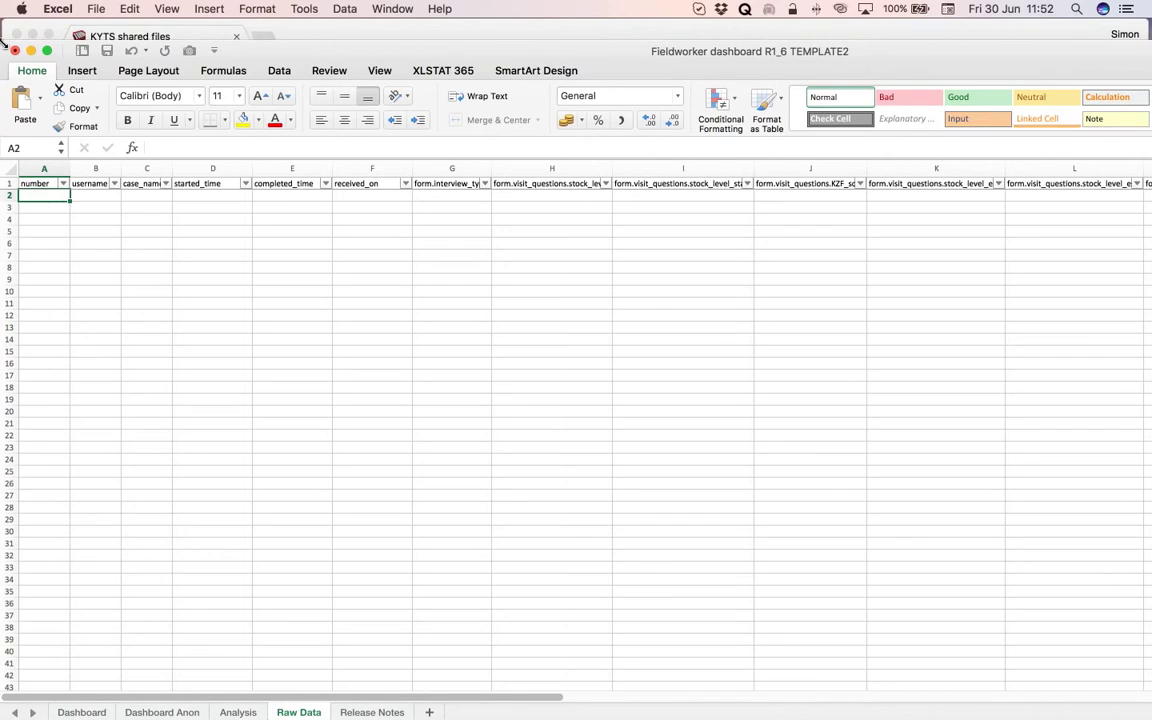
{"action": "left_click", "coordinate": [46, 50]}
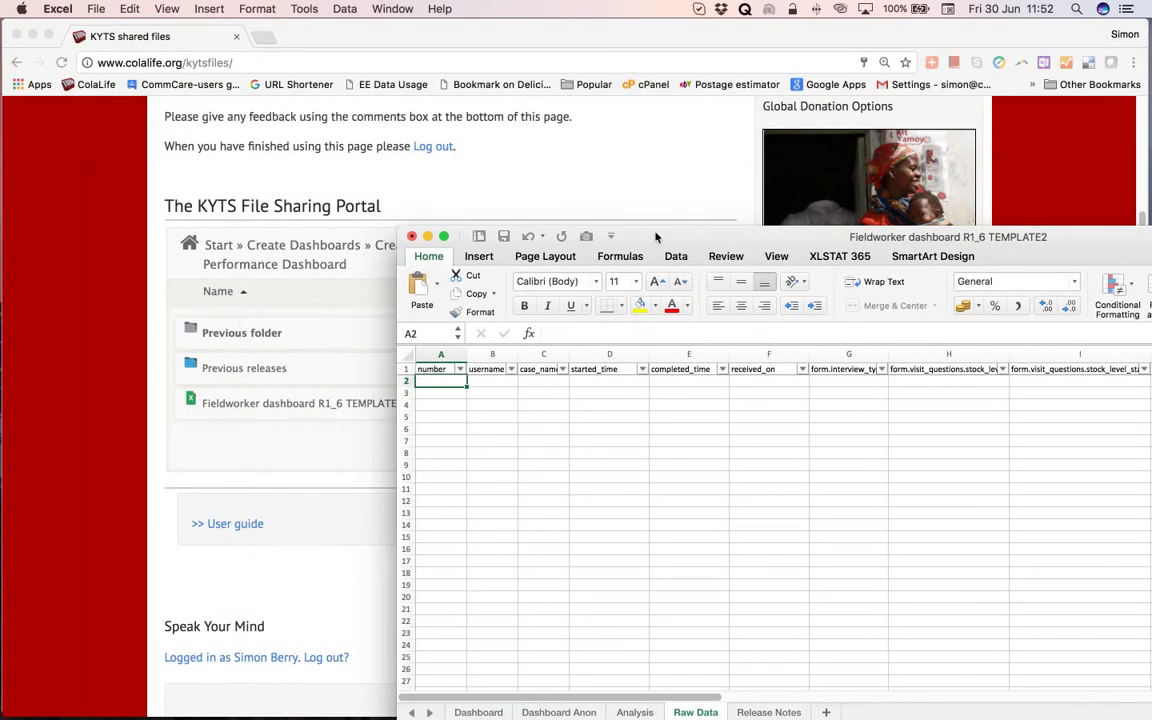
{"action": "double_click", "coordinate": [652, 237]}
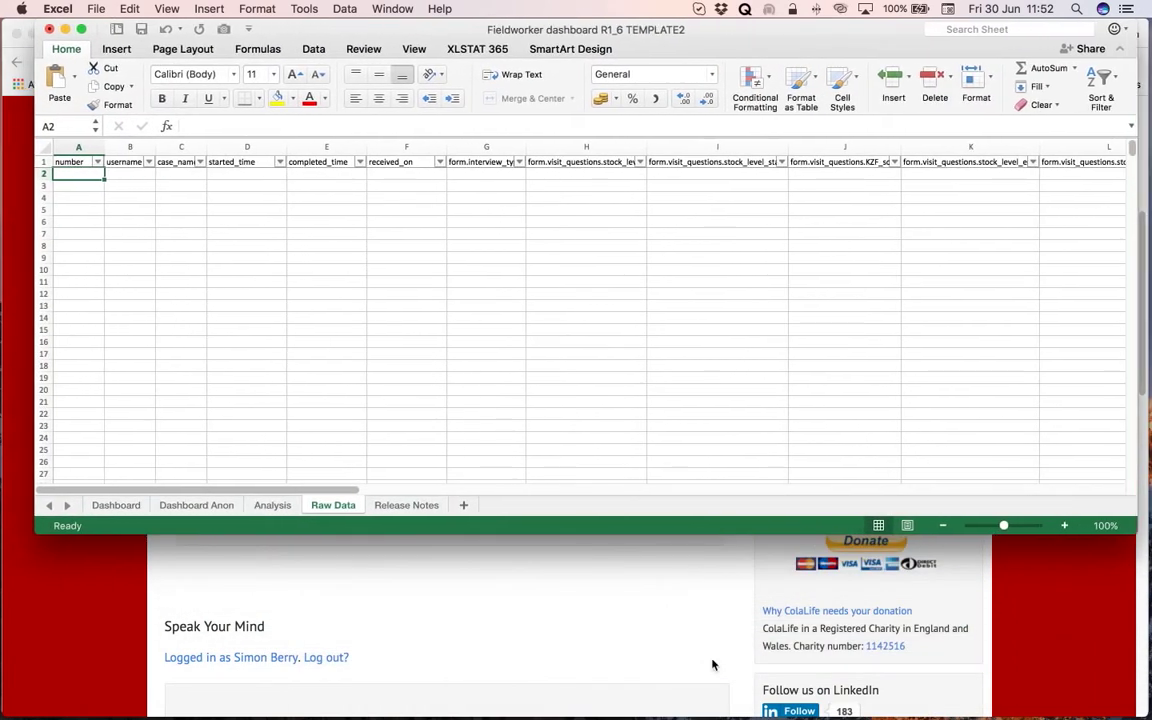
{"action": "left_click_drag", "start_coordinate": [644, 540], "coordinate": [627, 711]}
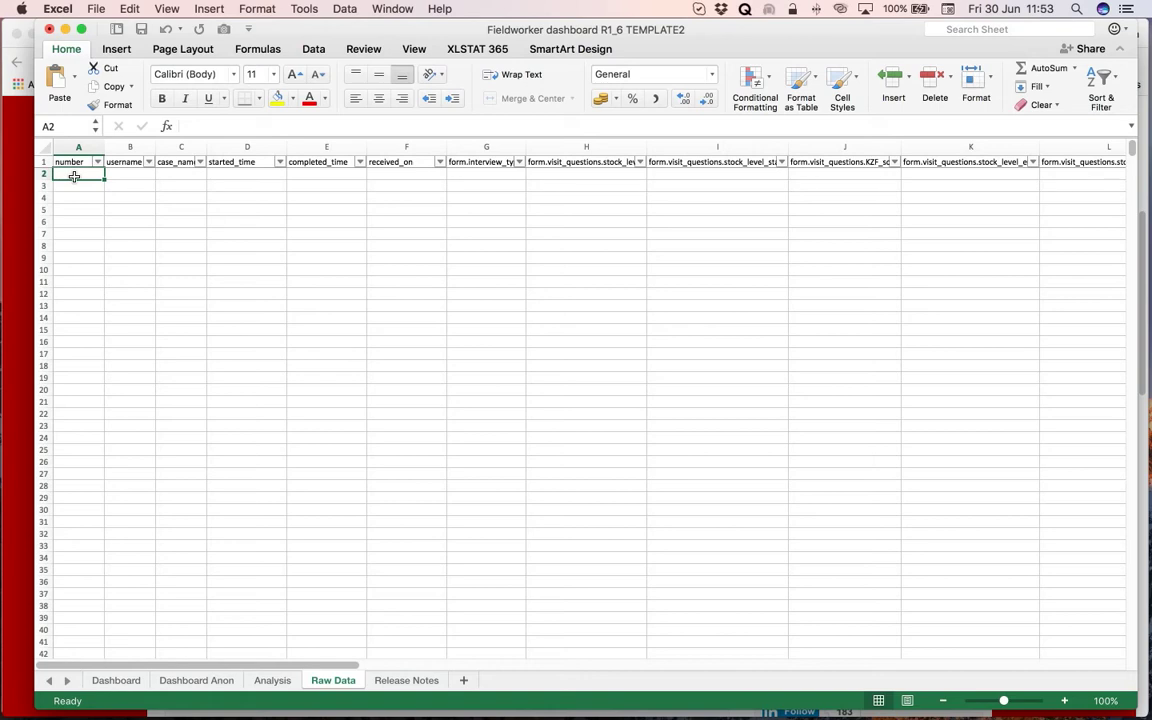
{"action": "left_click", "coordinate": [23, 157]}
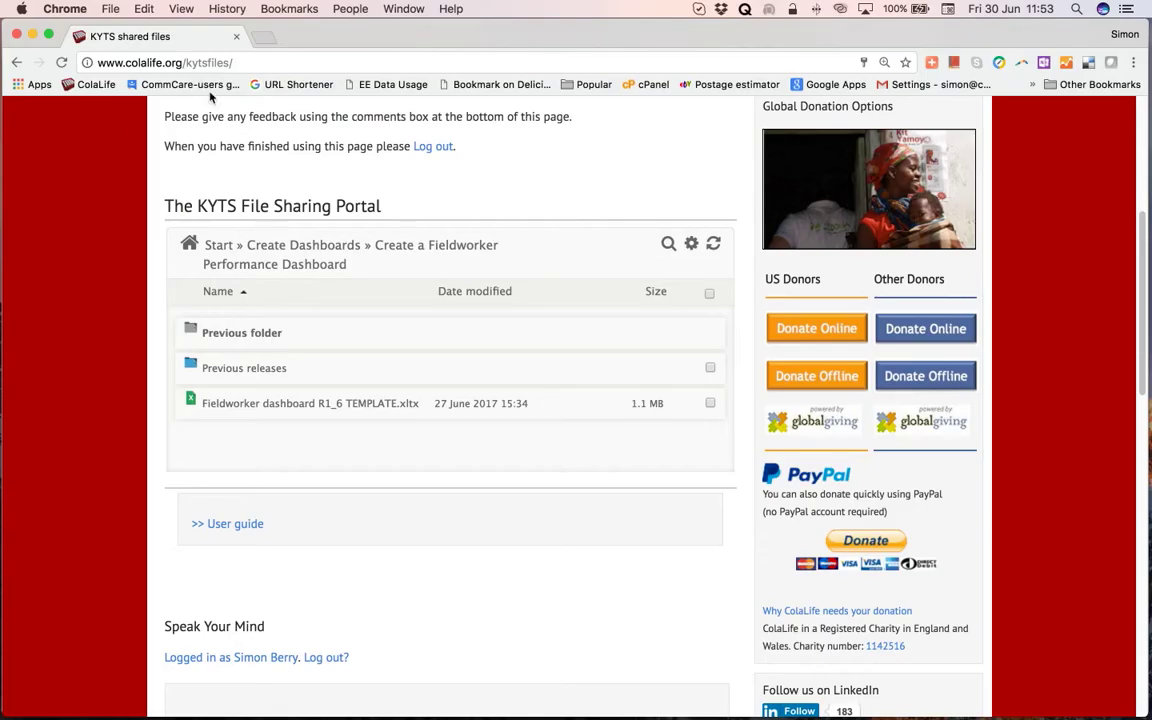
Load commcarehq.org in a new tab to reach the colalife Welcome Back dashboard.
{"action": "left_click", "coordinate": [263, 38]}
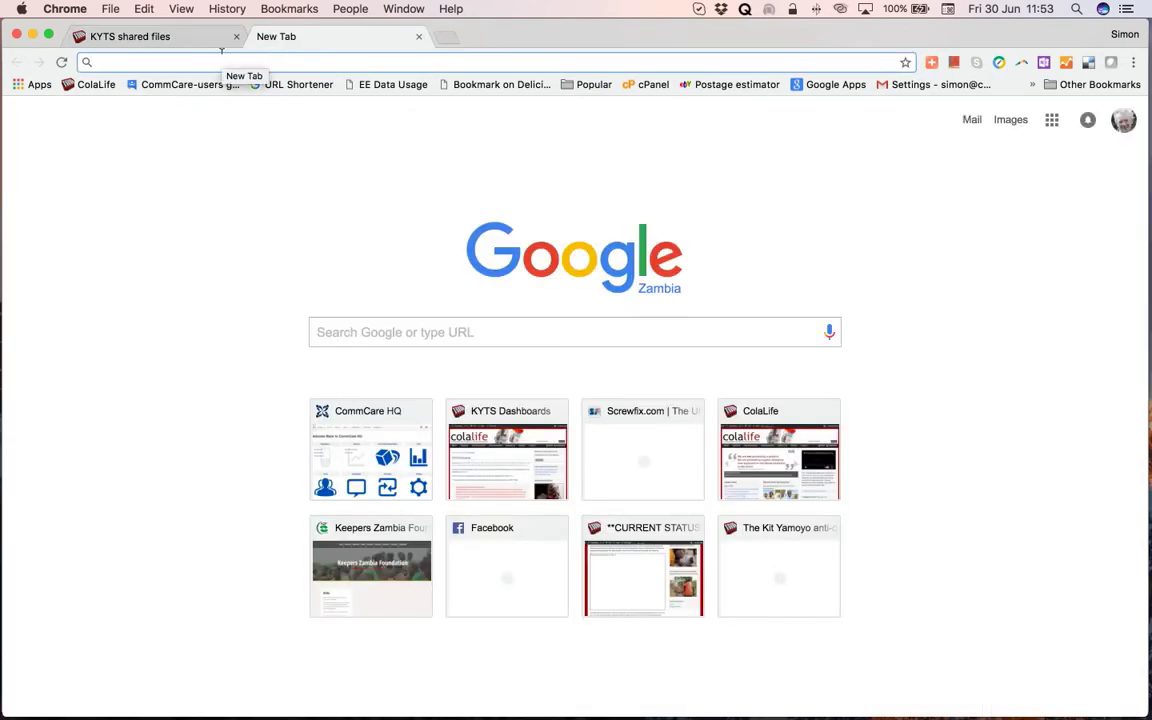
{"action": "type", "text": "commcarehq.org"}
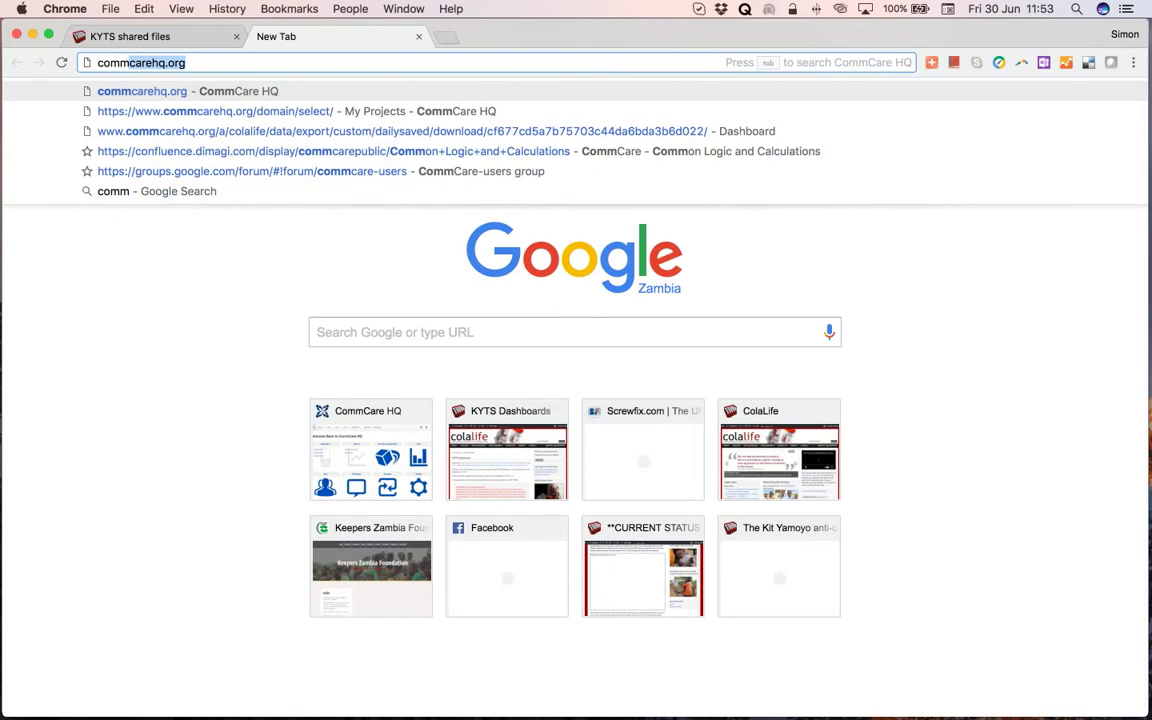
{"action": "key", "text": "Return"}
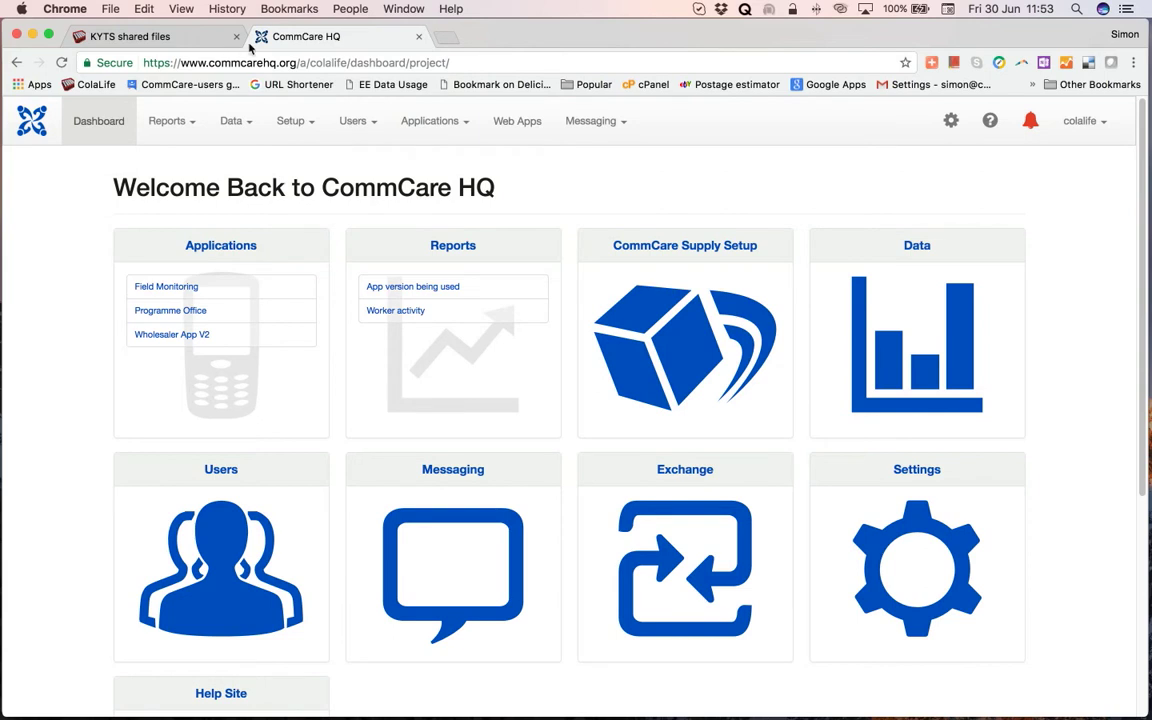
{"action": "mouse_move", "coordinate": [250, 130]}
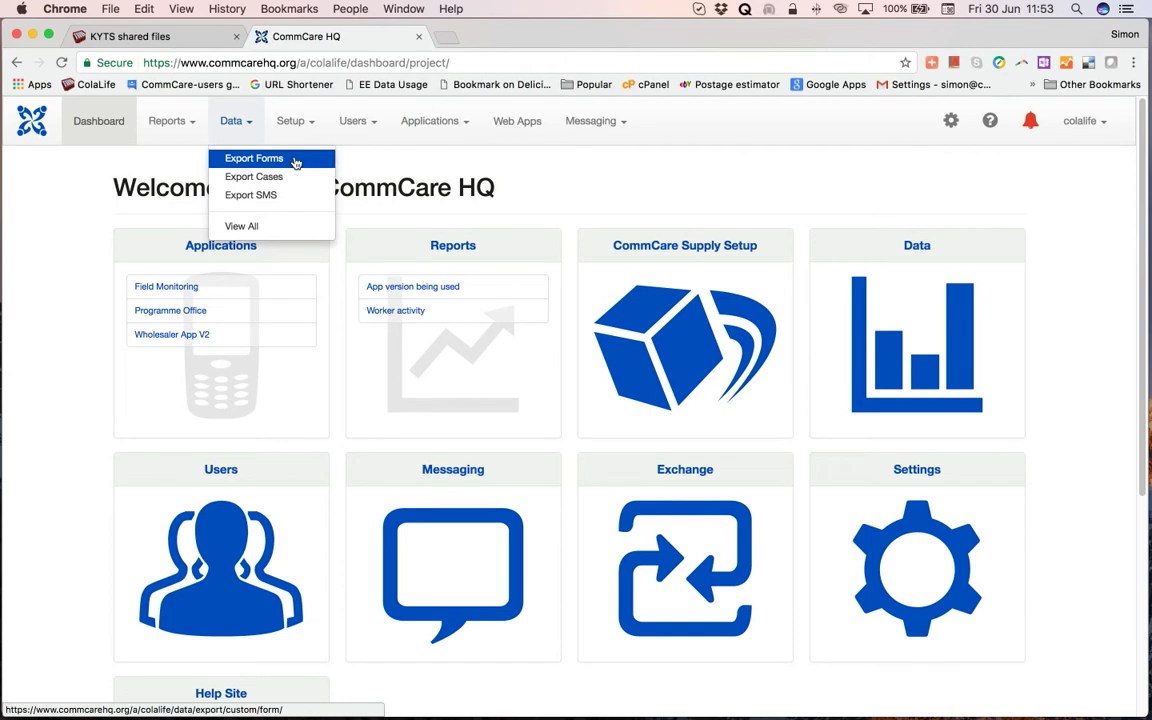
From Export Forms, open the 'Dashboard data > Fieldworker performance' export download page.
{"action": "left_click", "coordinate": [268, 162]}
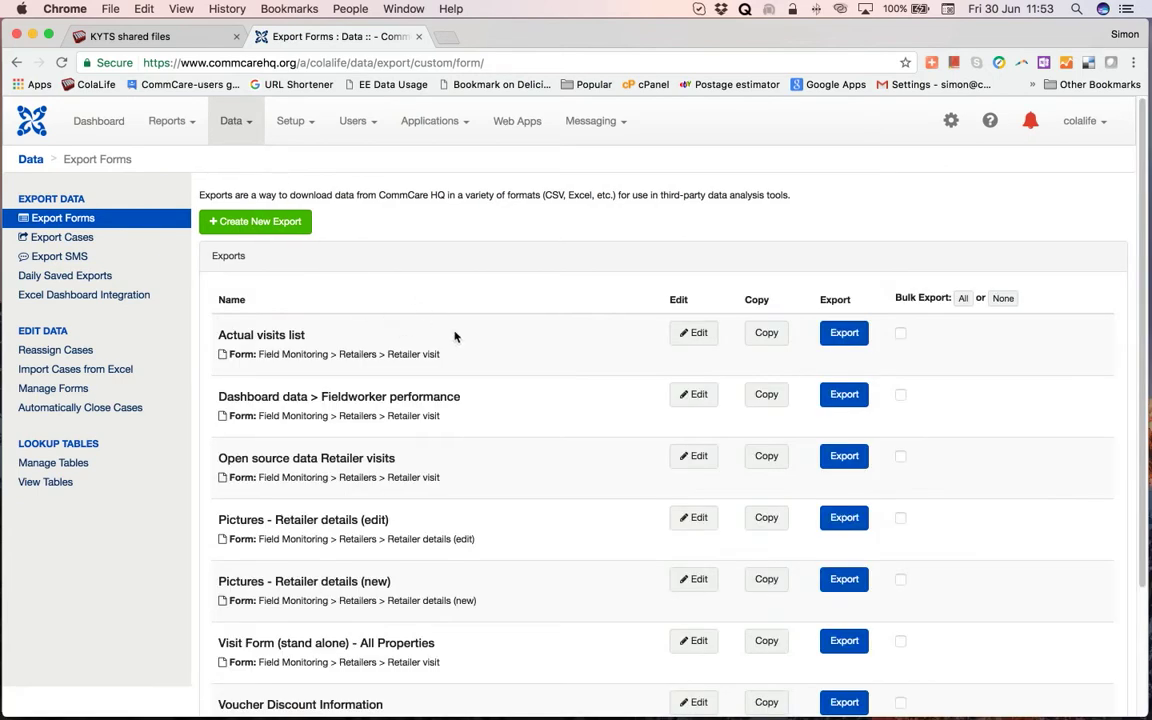
{"action": "scroll", "coordinate": [455, 336], "scroll_direction": "down", "scroll_amount": 3}
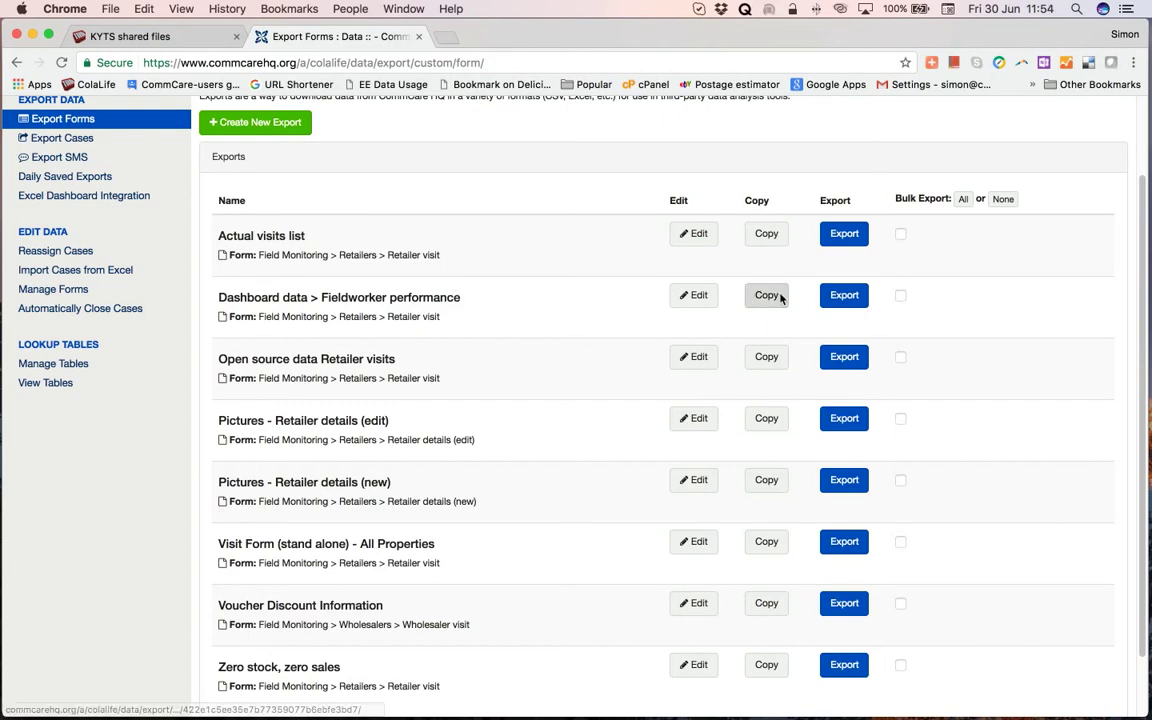
{"action": "left_click", "coordinate": [845, 296]}
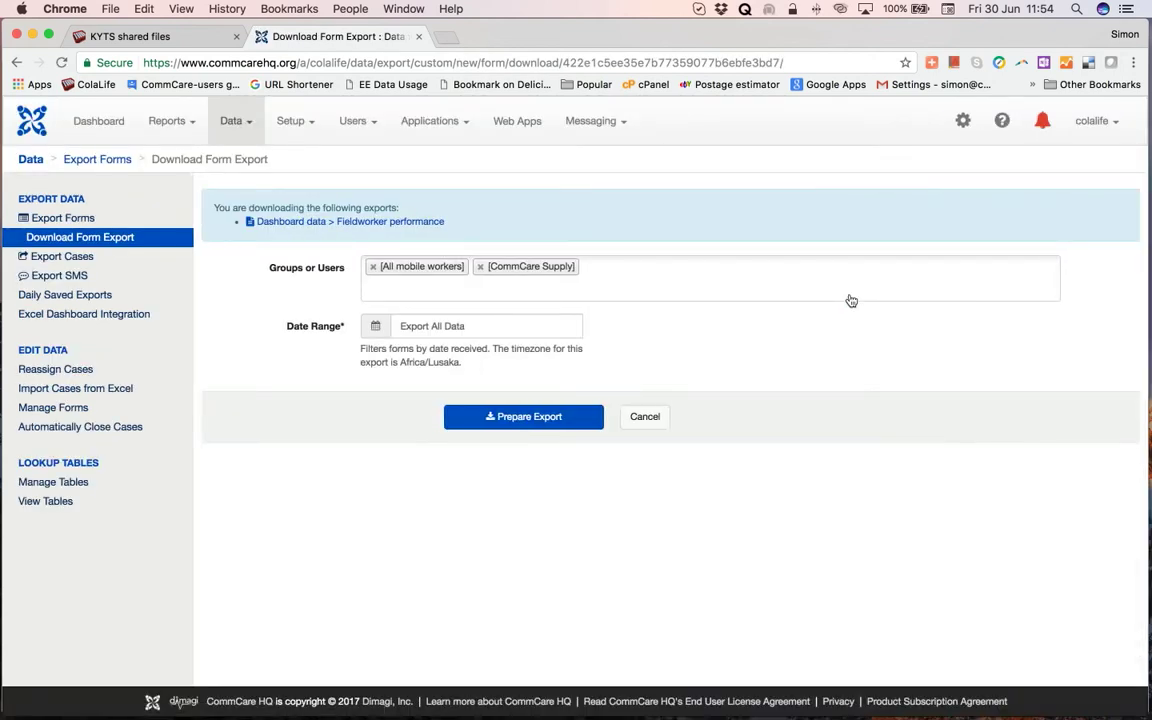
Set the export date range to 2017-06-01 through 2017-06-30, starting from Last Month.
{"action": "left_click", "coordinate": [414, 326]}
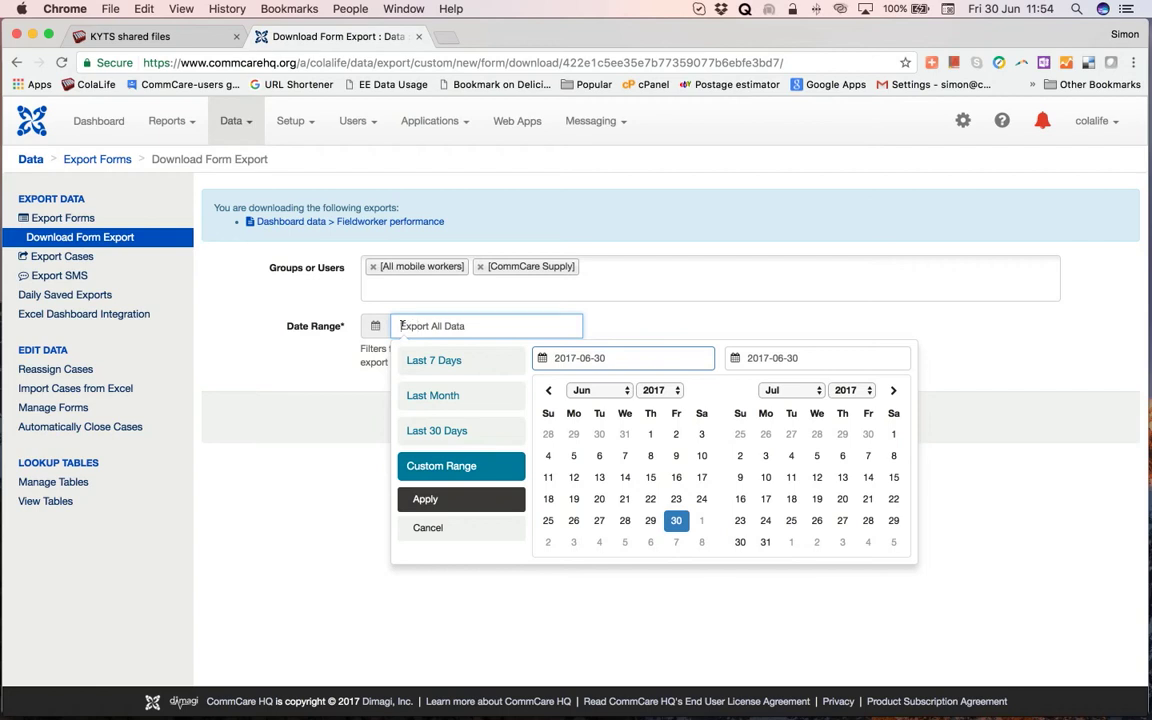
{"action": "left_click", "coordinate": [441, 397]}
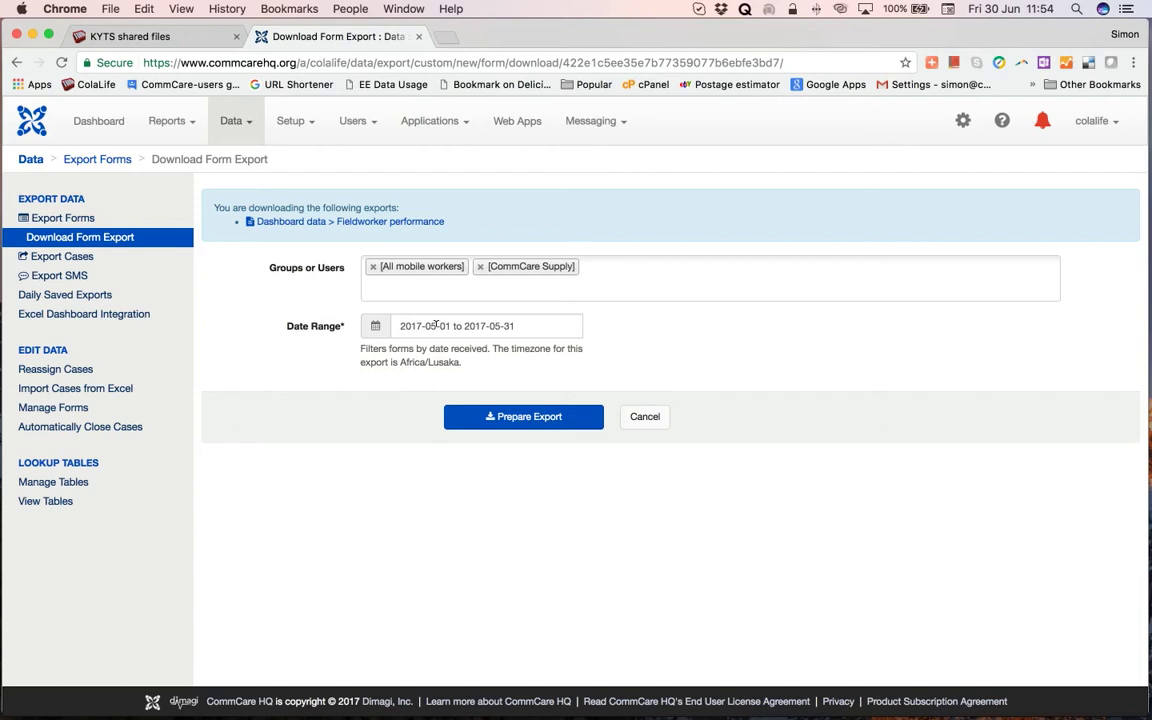
{"action": "left_click", "coordinate": [435, 325]}
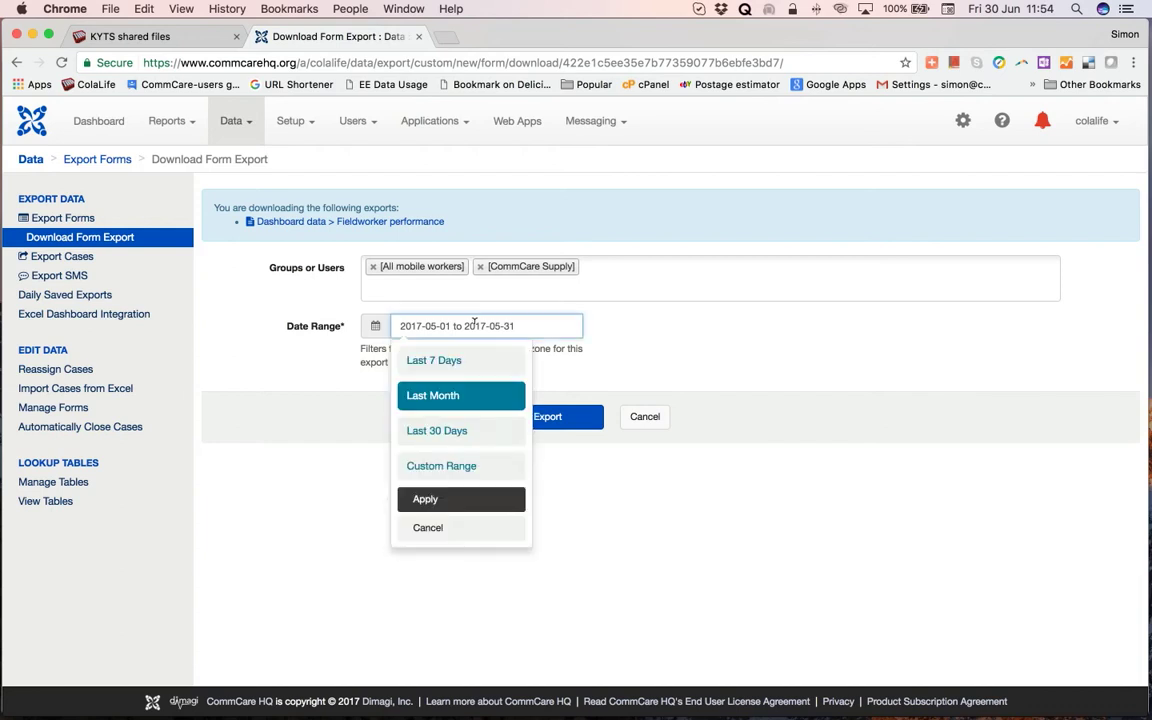
{"action": "left_click", "coordinate": [431, 326]}
{"action": "key", "text": "BackSpace"}
{"action": "type", "text": "6"}
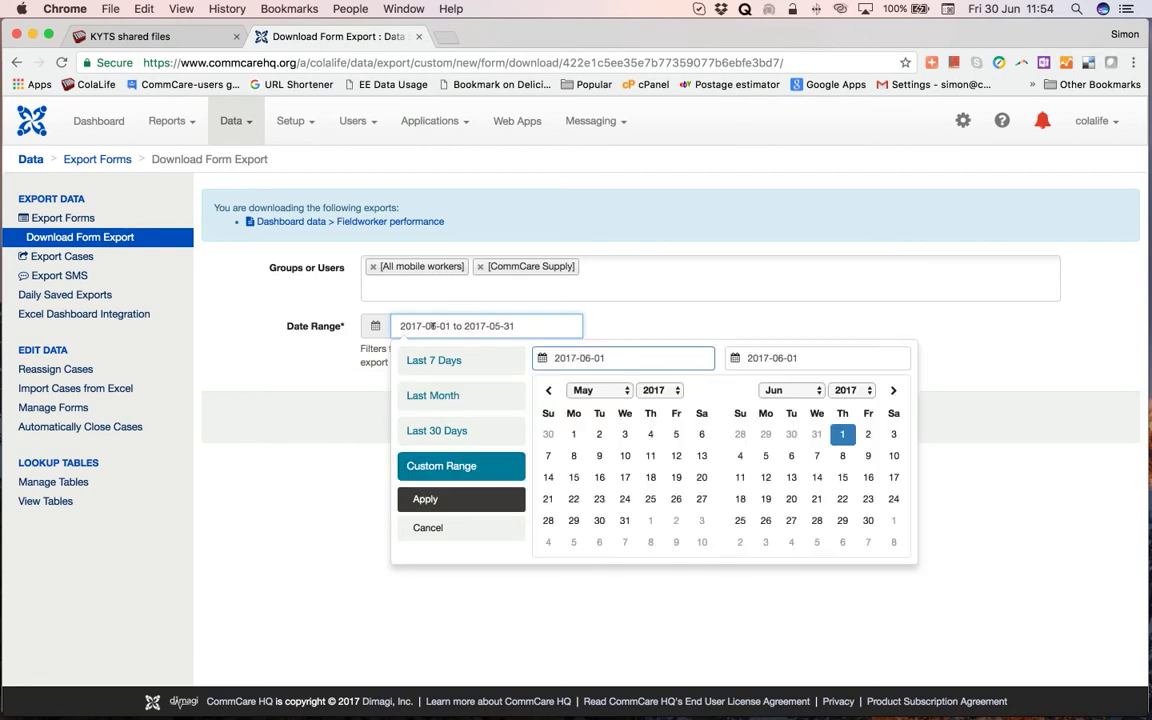
{"action": "left_click", "coordinate": [504, 326]}
{"action": "key", "text": "BackSpace"}
{"action": "type", "text": "6-0"}
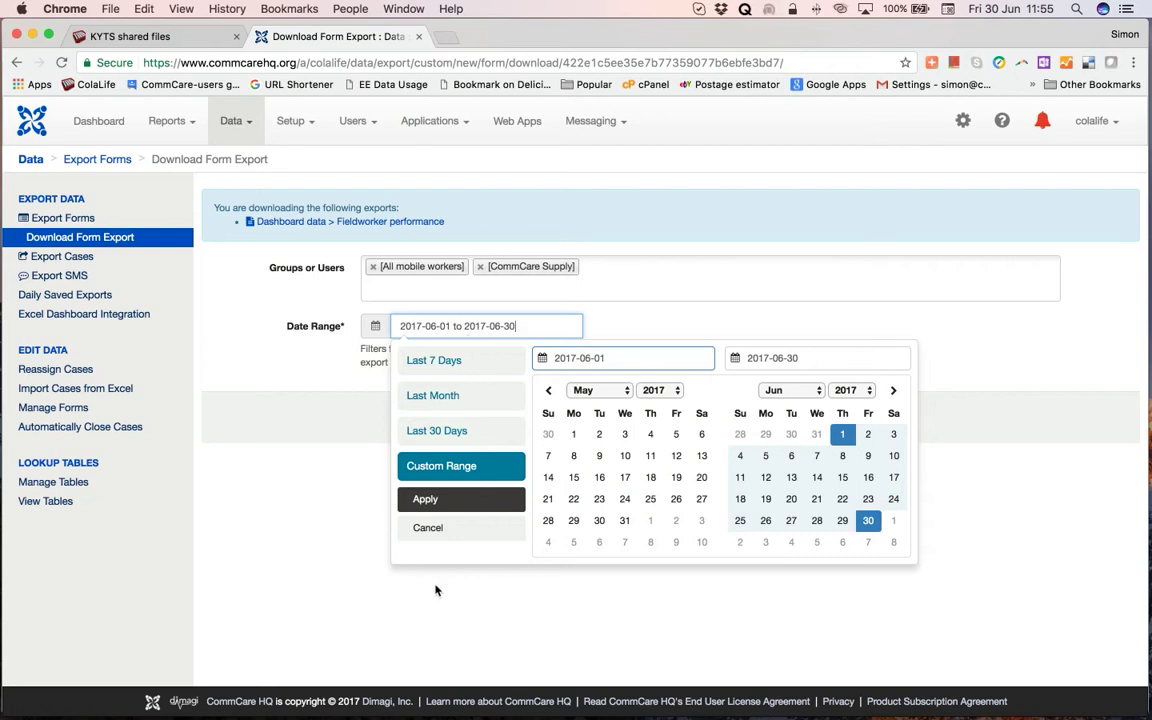
{"action": "left_click", "coordinate": [443, 502]}
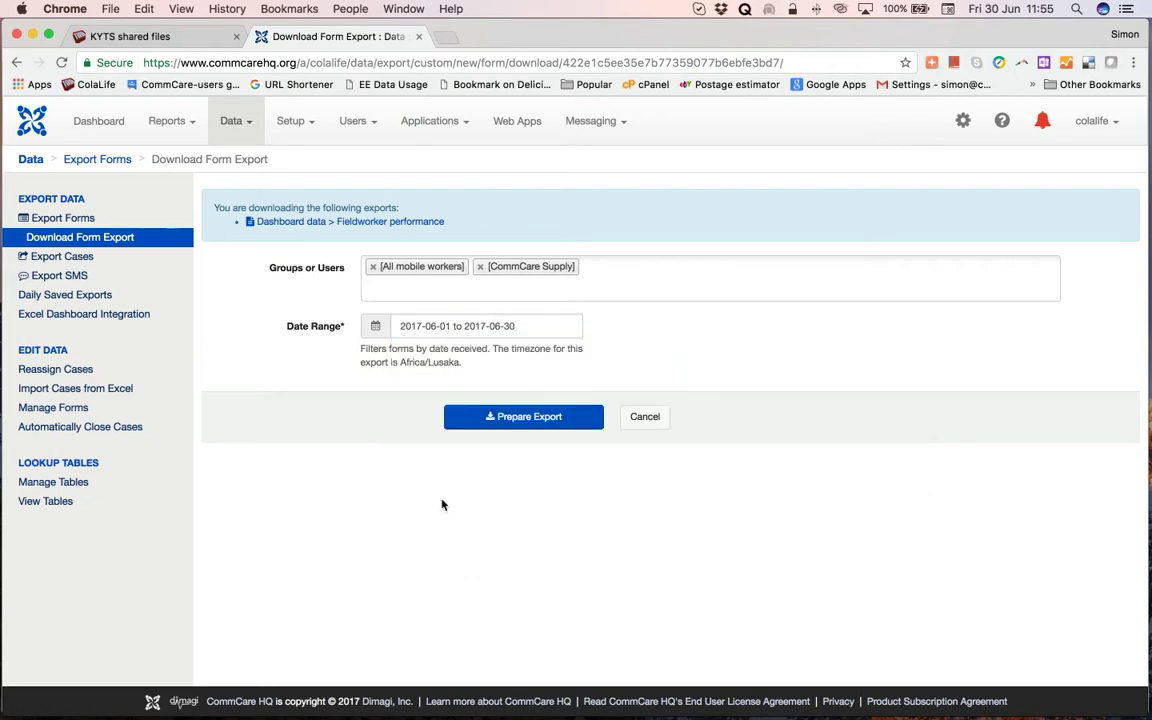
Prepare and download Dashboard data Fieldworker performance 2017-06-30.xlsx, then open it in Excel.
{"action": "left_click", "coordinate": [529, 422]}
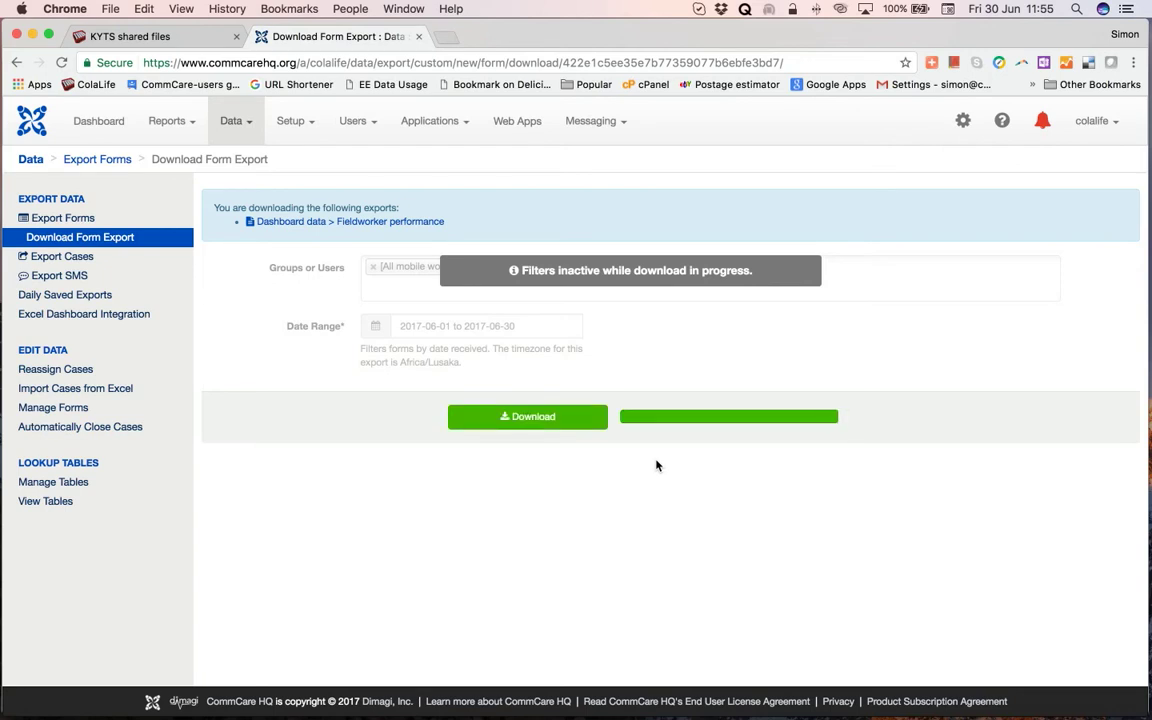
{"action": "left_click", "coordinate": [577, 424]}
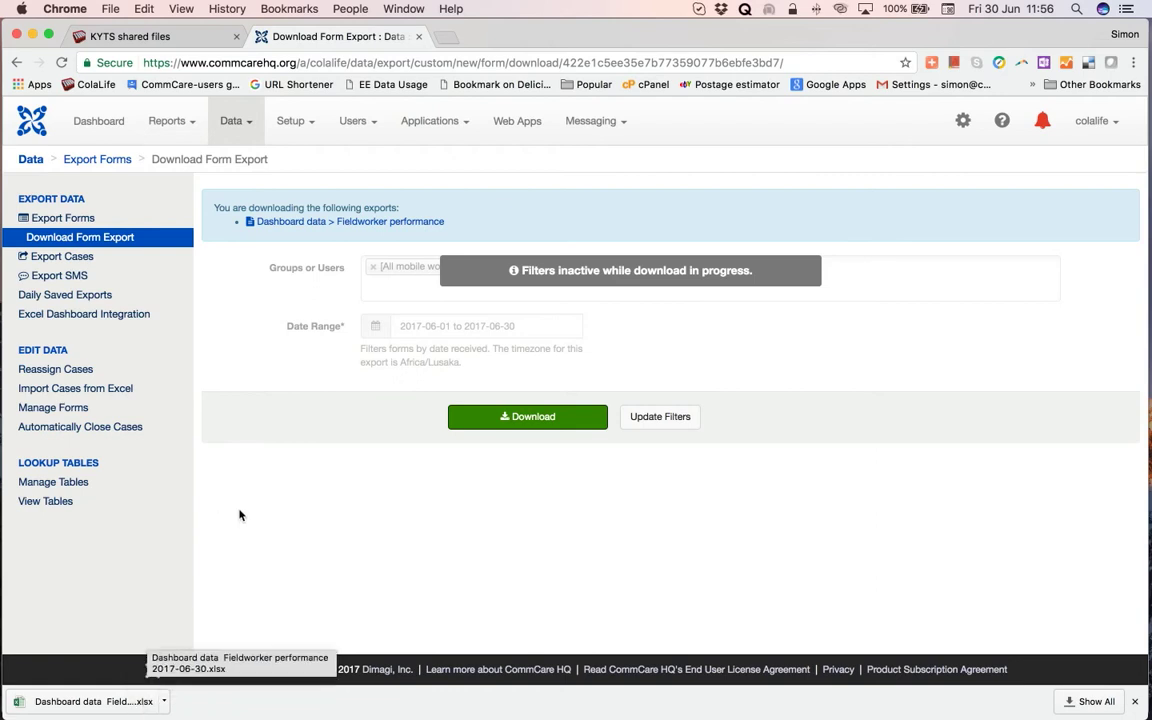
{"action": "left_click", "coordinate": [101, 703]}
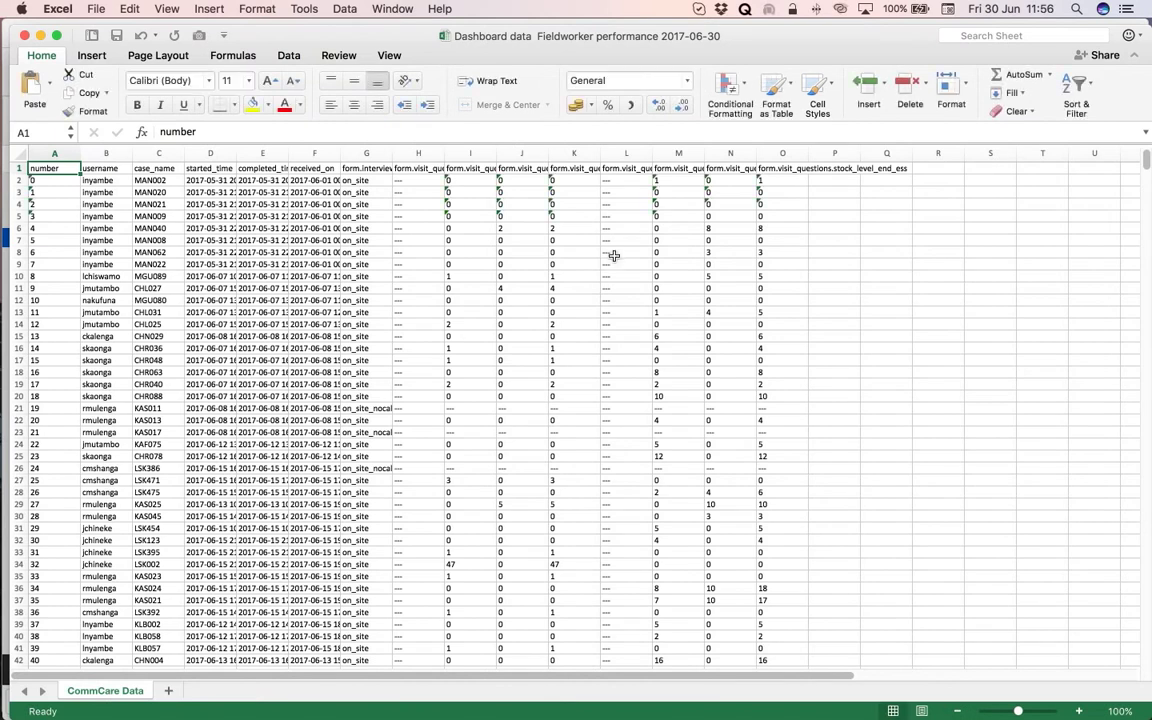
Select the export's data records A2:O1082 on the CommCare Data sheet, excluding the header.
{"action": "scroll", "coordinate": [614, 255], "scroll_direction": "down", "scroll_amount": 5}
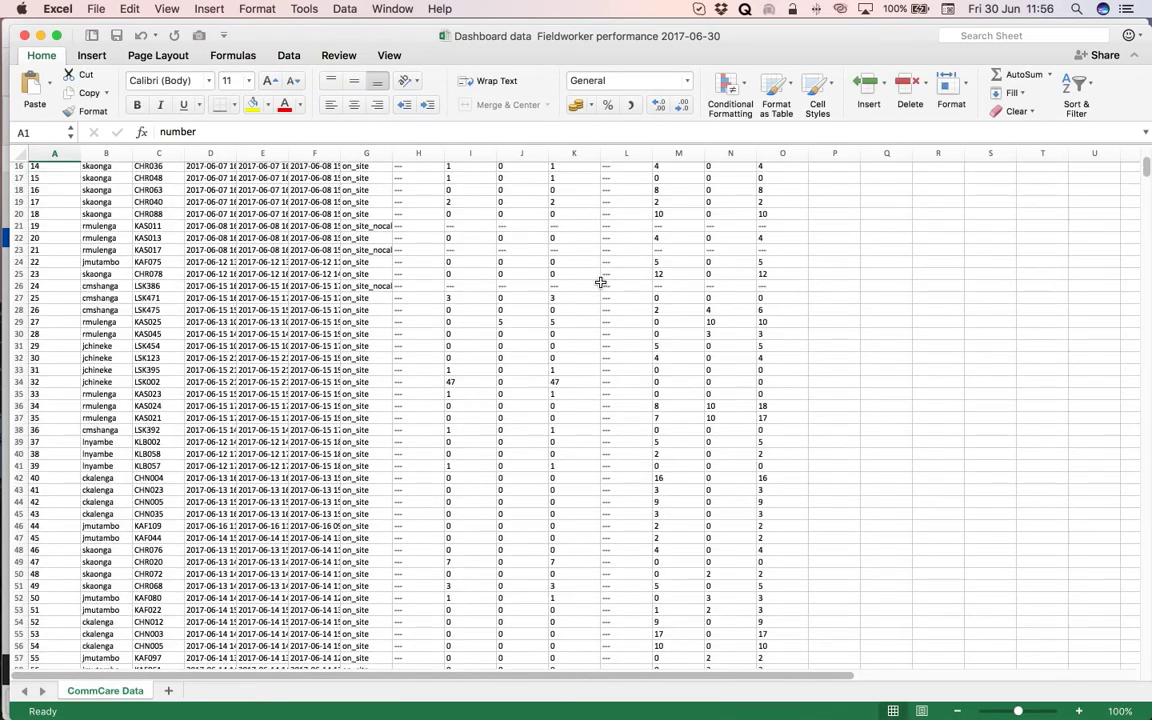
{"action": "scroll", "coordinate": [600, 282], "scroll_direction": "down", "scroll_amount": 7}
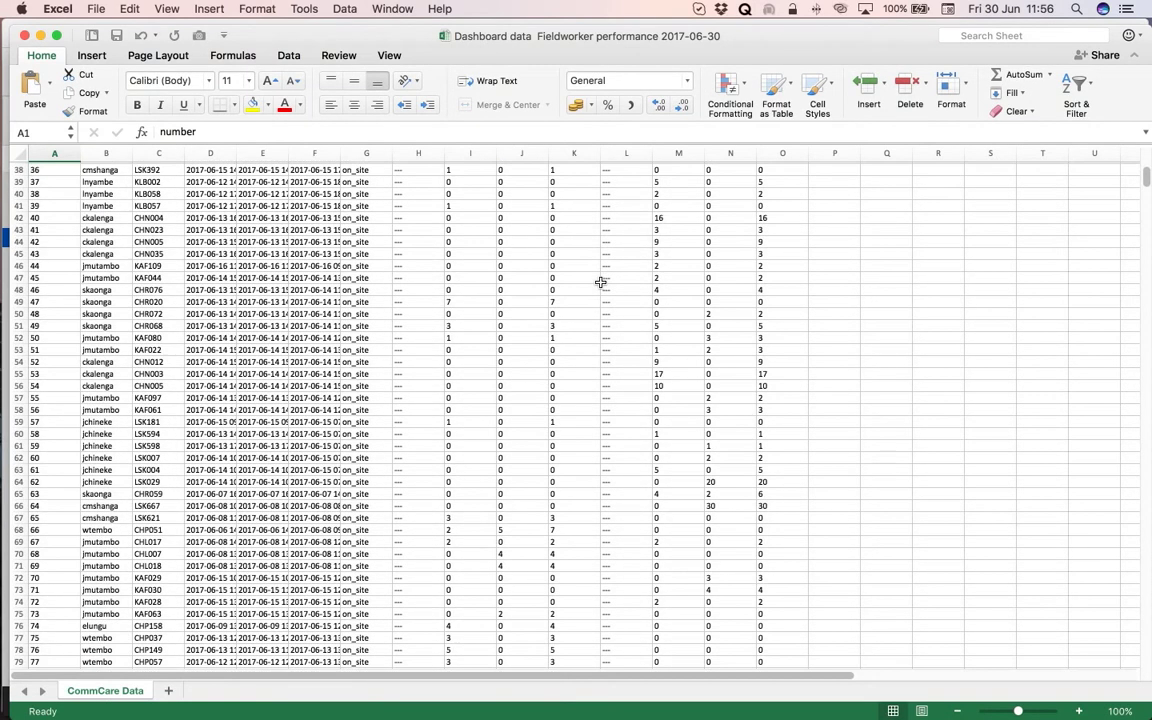
{"action": "scroll", "coordinate": [600, 282], "scroll_direction": "down", "scroll_amount": 20}
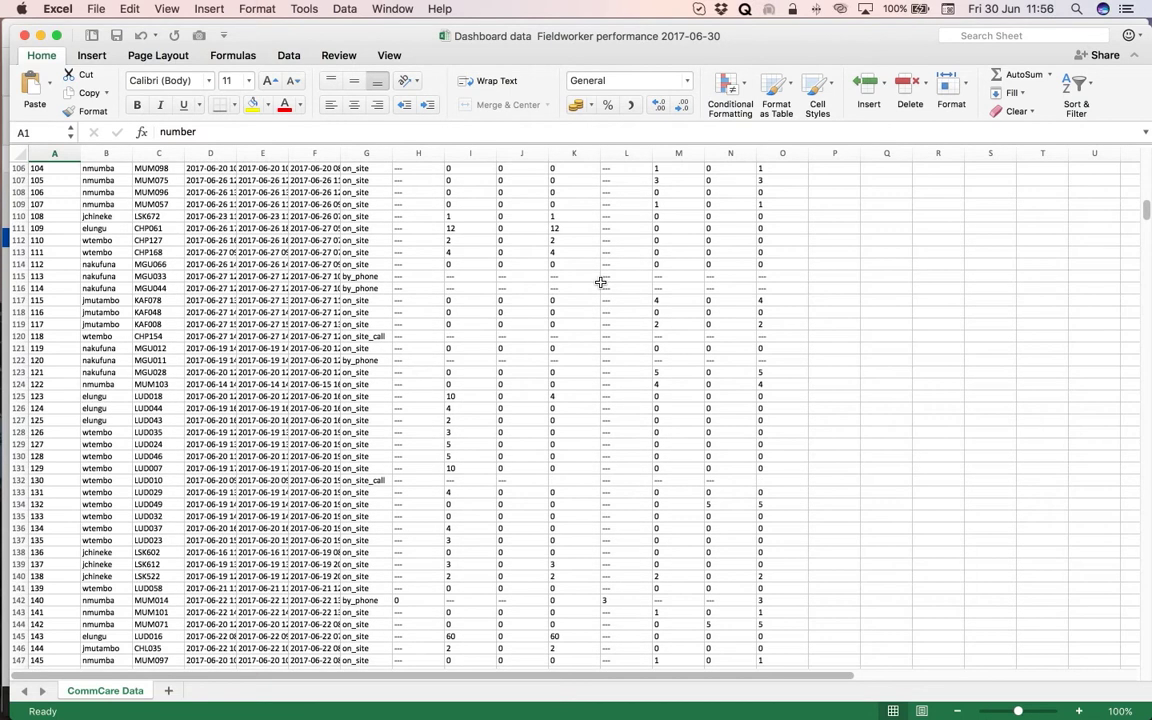
{"action": "scroll", "coordinate": [600, 282], "scroll_direction": "up", "scroll_amount": 20}
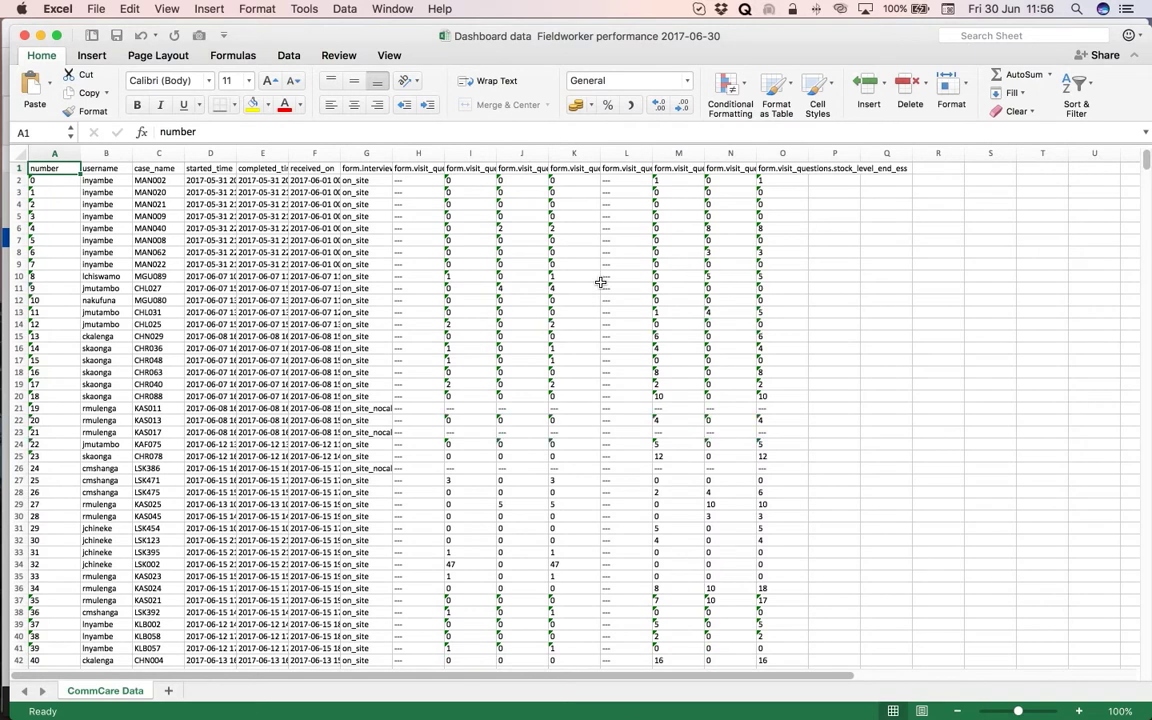
{"action": "left_click", "coordinate": [45, 182]}
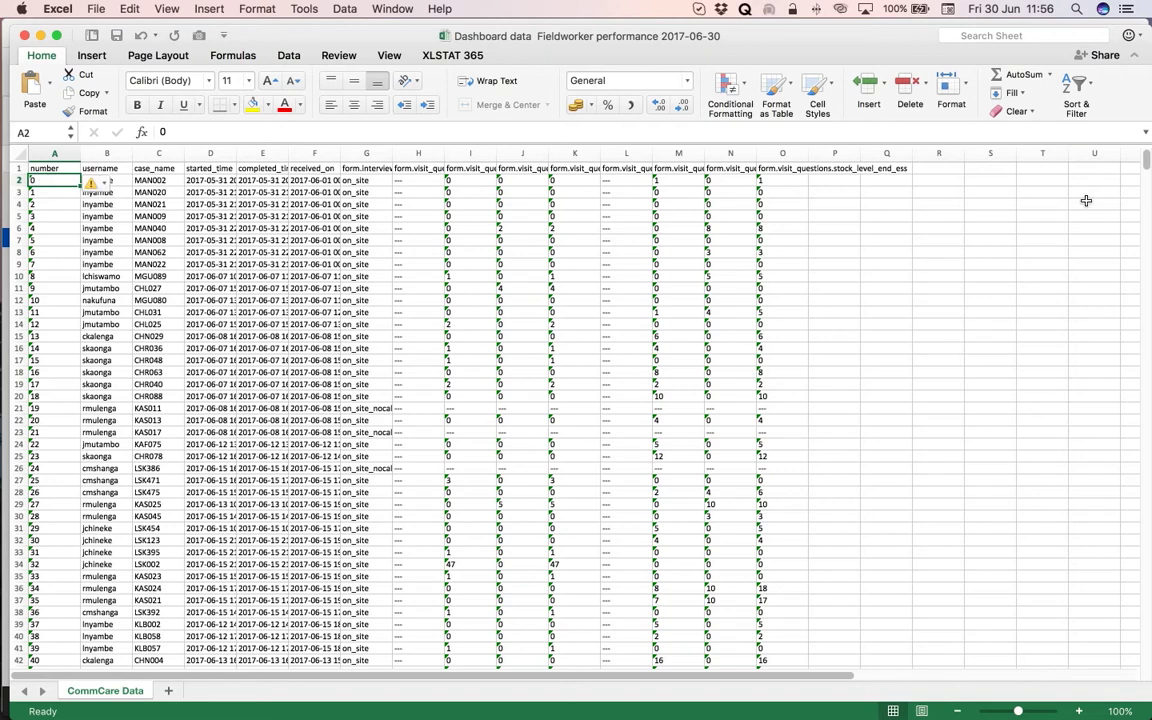
{"action": "left_click_drag", "start_coordinate": [1147, 158], "coordinate": [1147, 668]}
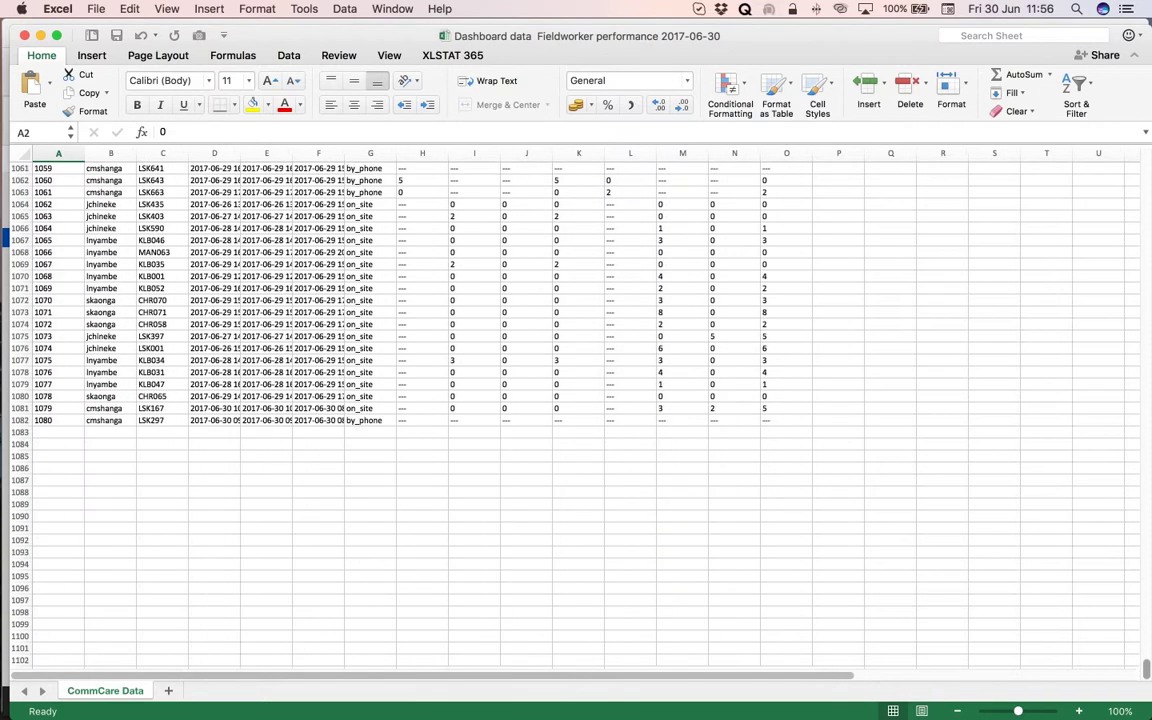
{"action": "scroll", "coordinate": [586, 414], "scroll_direction": "up", "scroll_amount": 2}
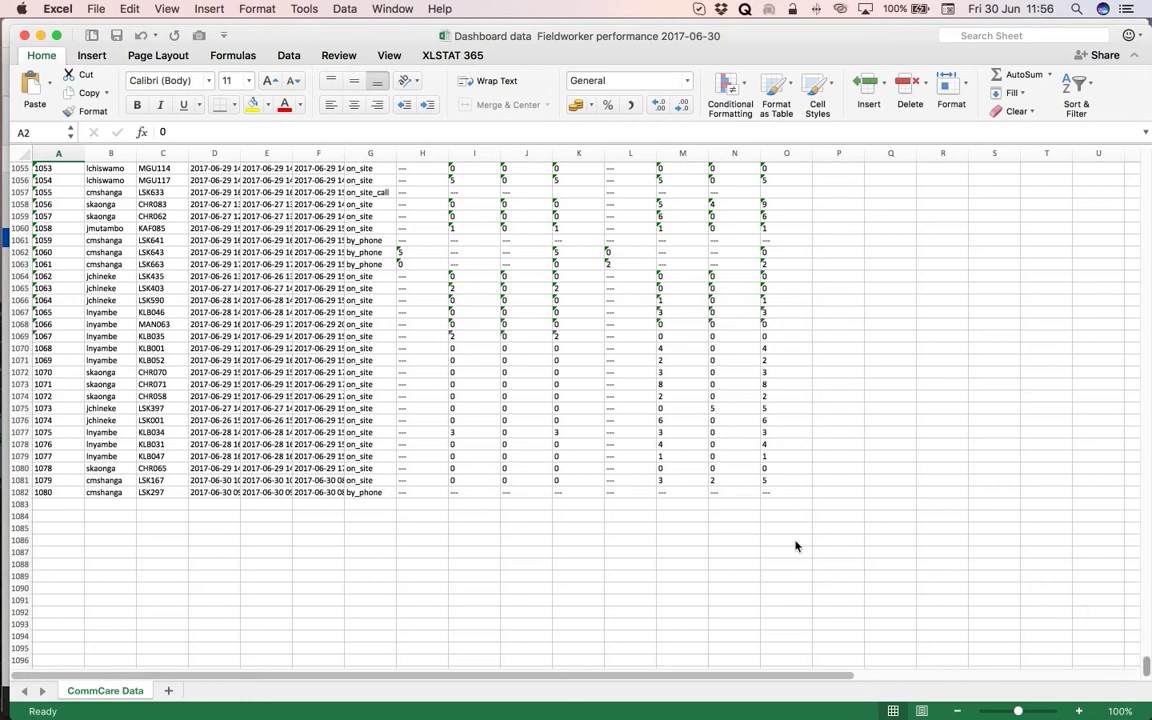
{"action": "left_click", "coordinate": [779, 494], "text": "shift"}
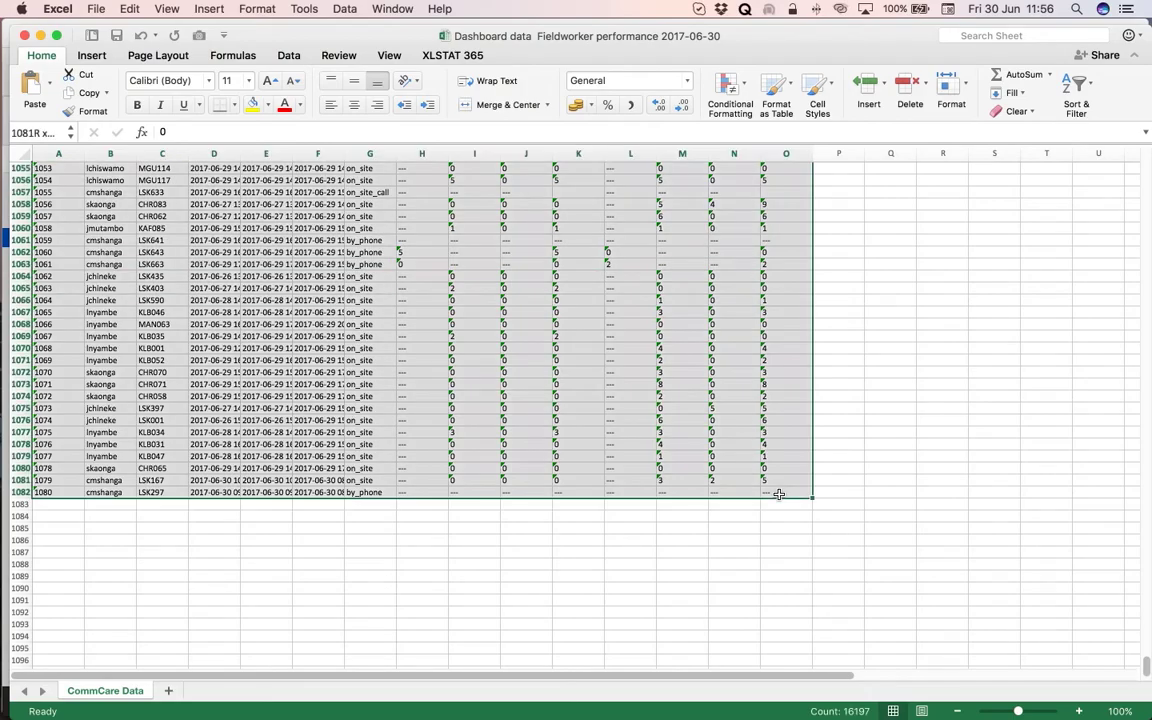
{"action": "scroll", "coordinate": [741, 458], "scroll_direction": "up", "scroll_amount": 20}
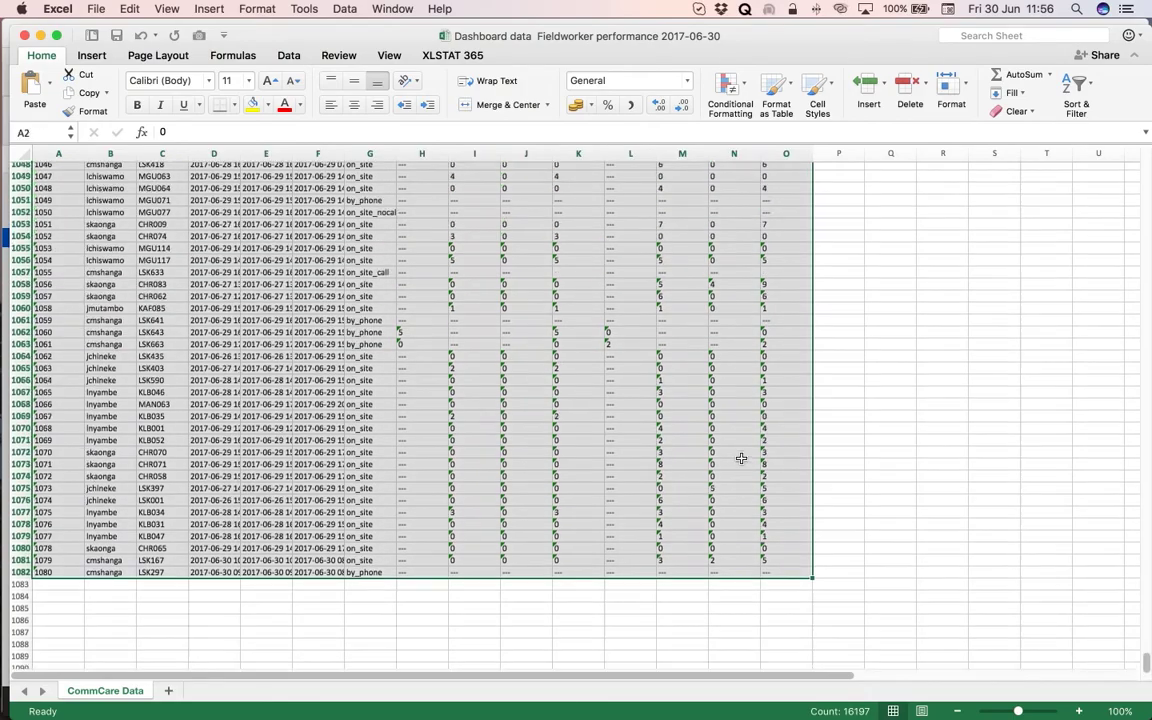
{"action": "scroll", "coordinate": [741, 458], "scroll_direction": "up", "scroll_amount": 20}
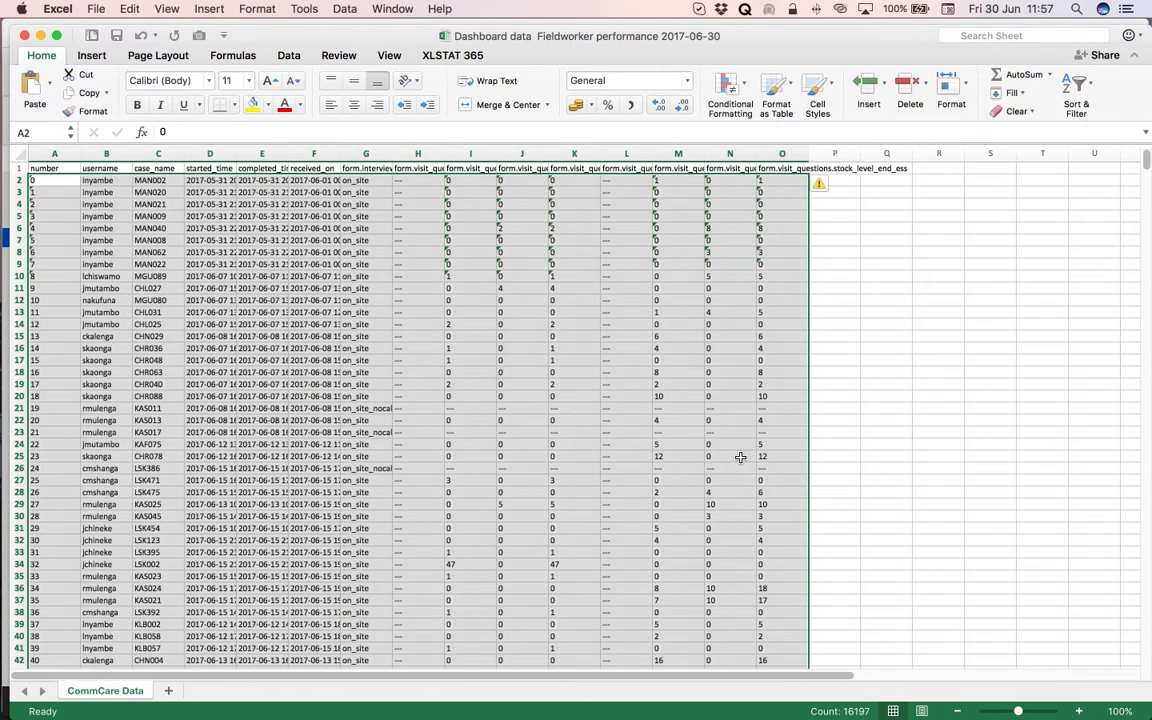
Copy the selected export records and bring the template workbook to the front.
{"action": "left_click", "coordinate": [129, 9]}
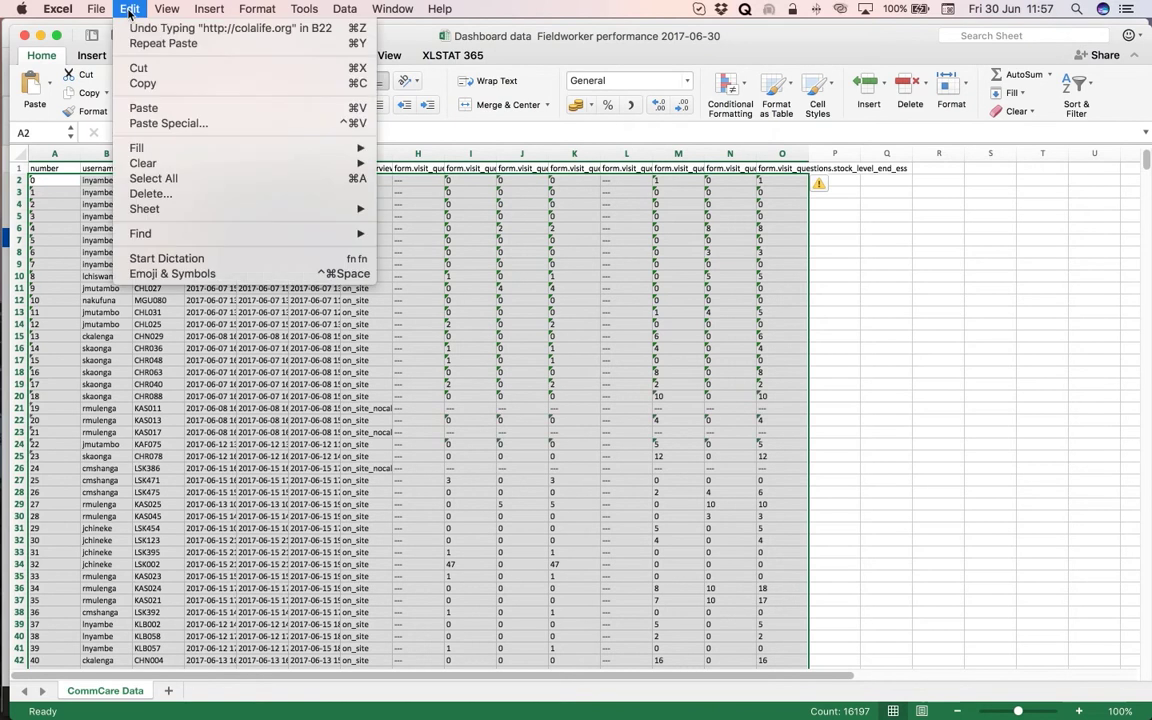
{"action": "left_click", "coordinate": [136, 86]}
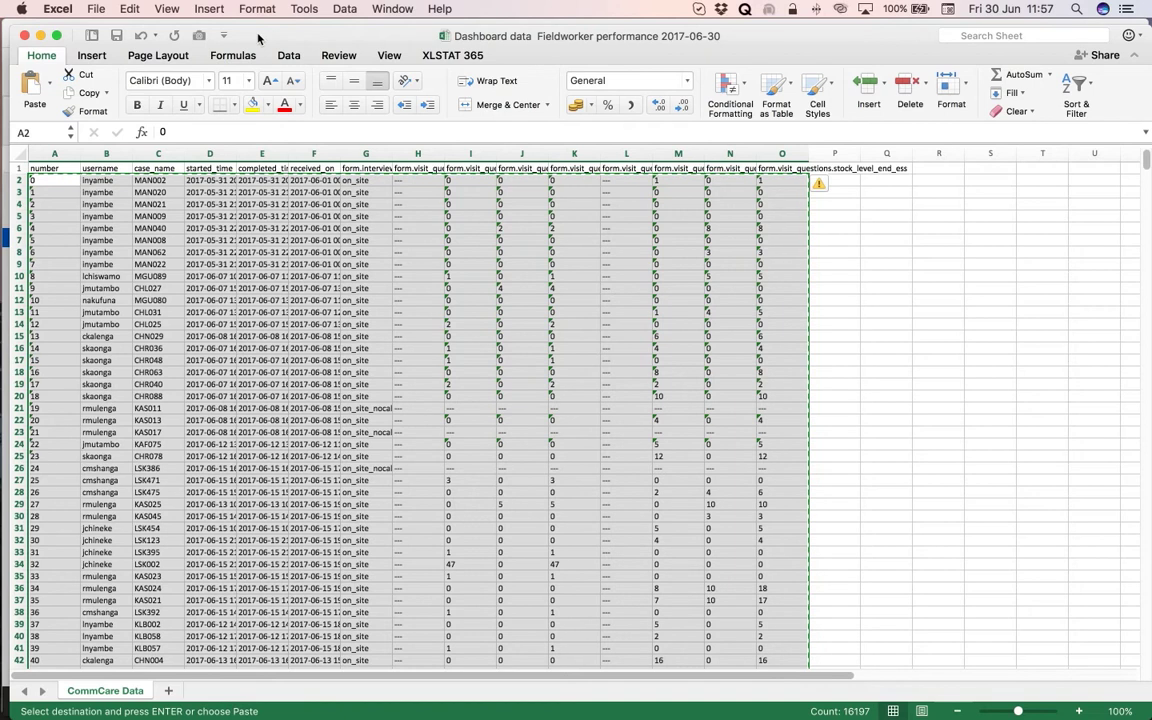
{"action": "left_click_drag", "start_coordinate": [270, 37], "coordinate": [1151, 175]}
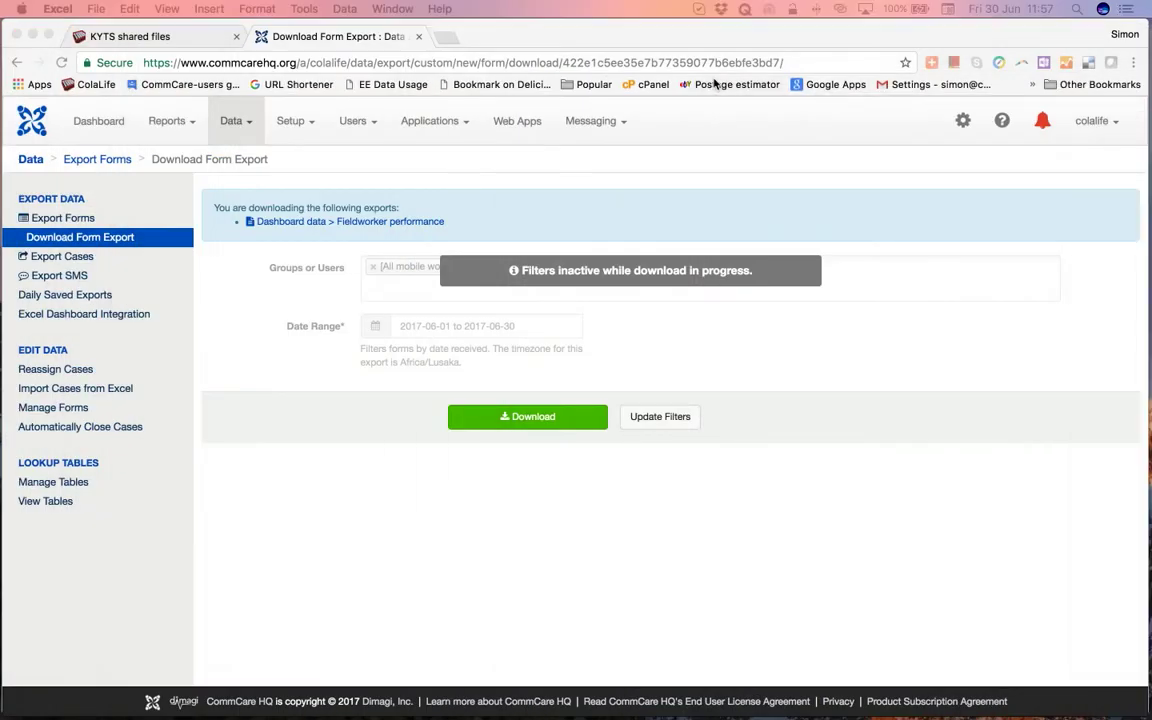
{"action": "left_click_drag", "start_coordinate": [567, 38], "coordinate": [575, 160]}
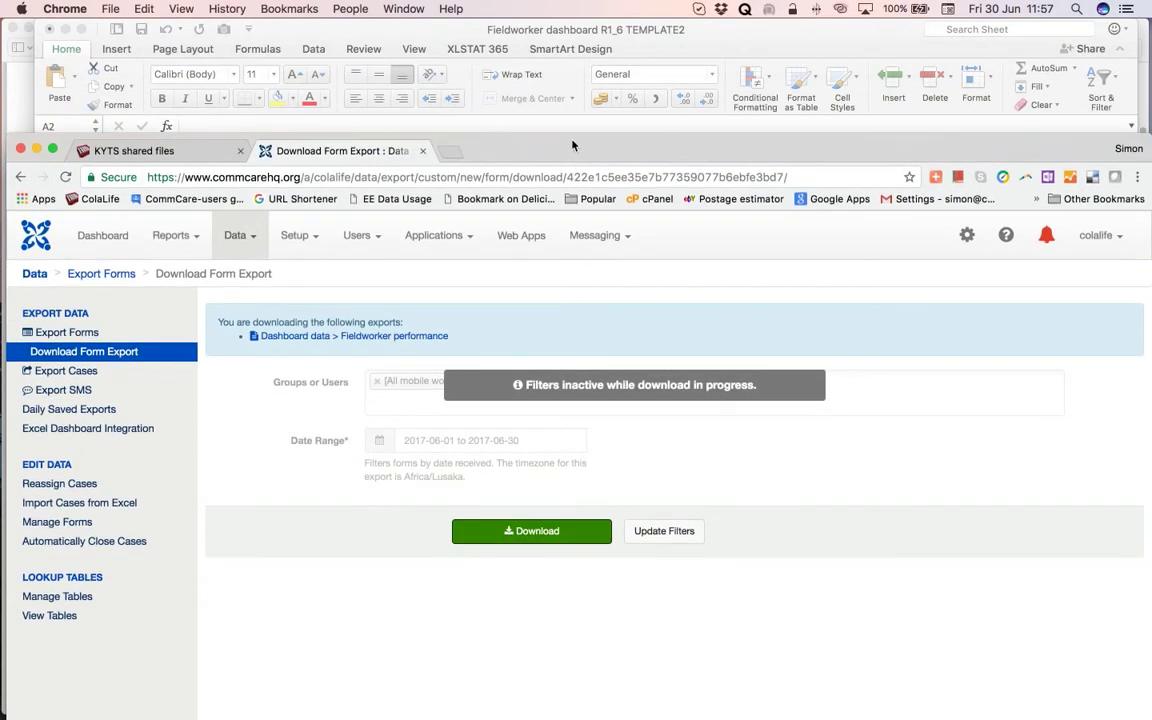
{"action": "left_click", "coordinate": [438, 33]}
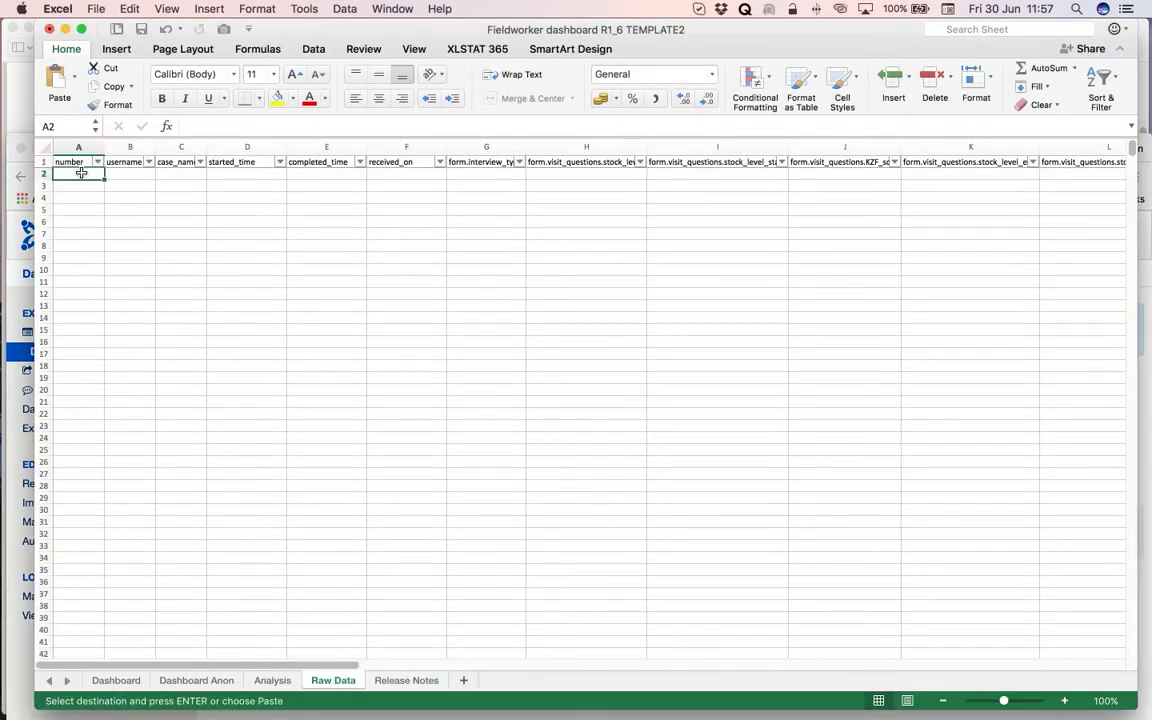
Paste the June records into Raw Data from A2, then select first formula cell P2.
{"action": "left_click", "coordinate": [129, 10]}
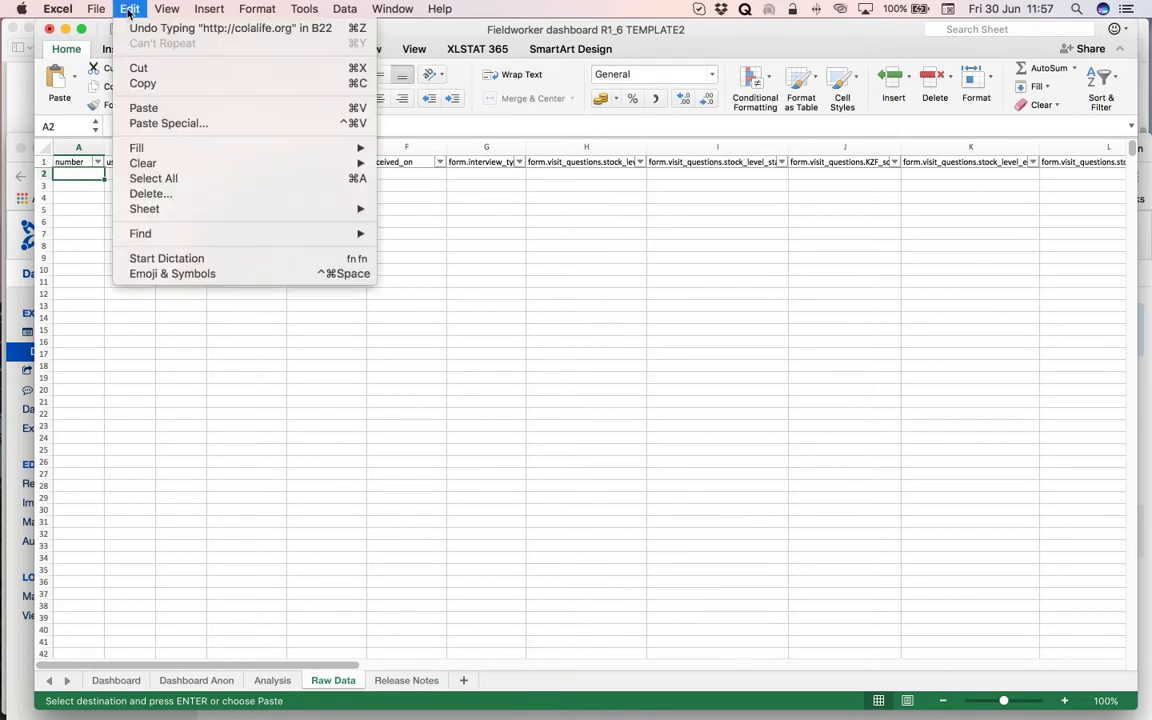
{"action": "left_click", "coordinate": [146, 108]}
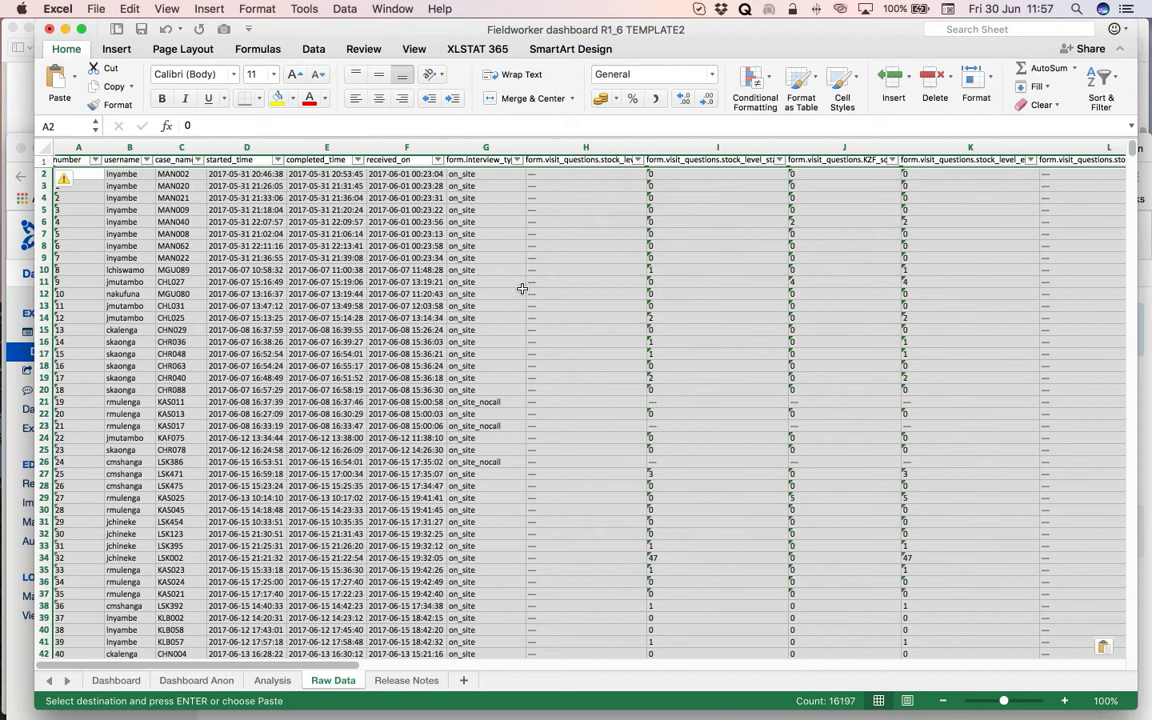
{"action": "scroll", "coordinate": [681, 283], "scroll_direction": "right", "scroll_amount": 10}
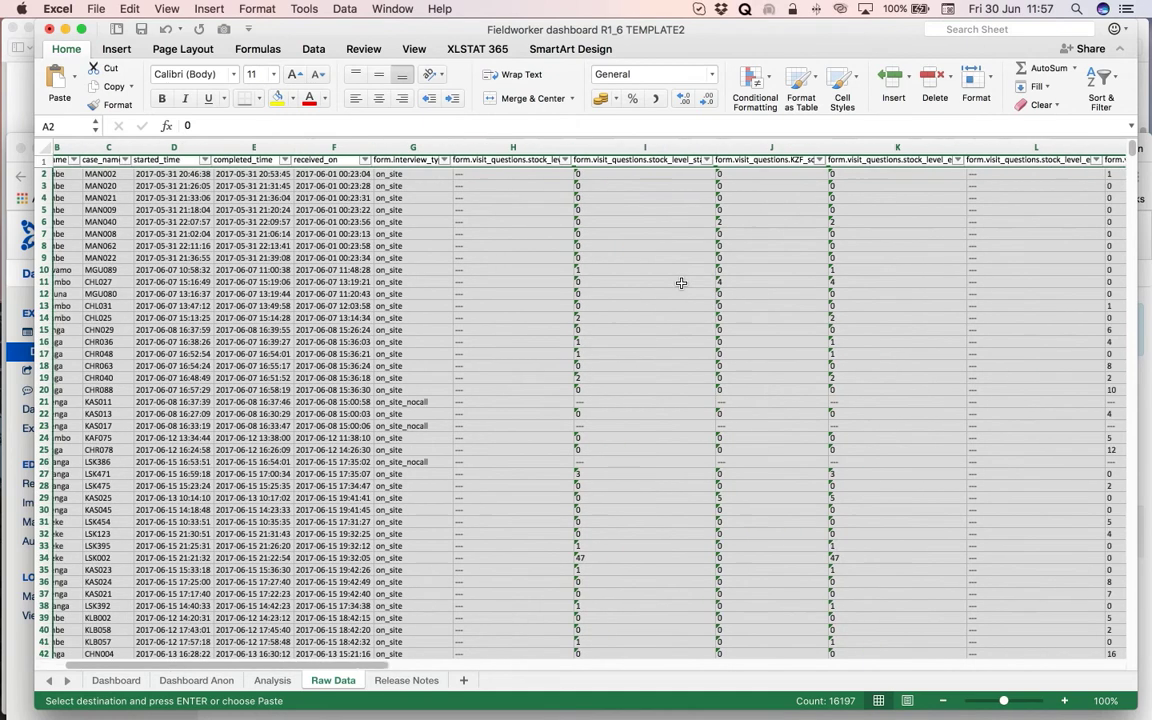
{"action": "scroll", "coordinate": [681, 283], "scroll_direction": "right", "scroll_amount": 10}
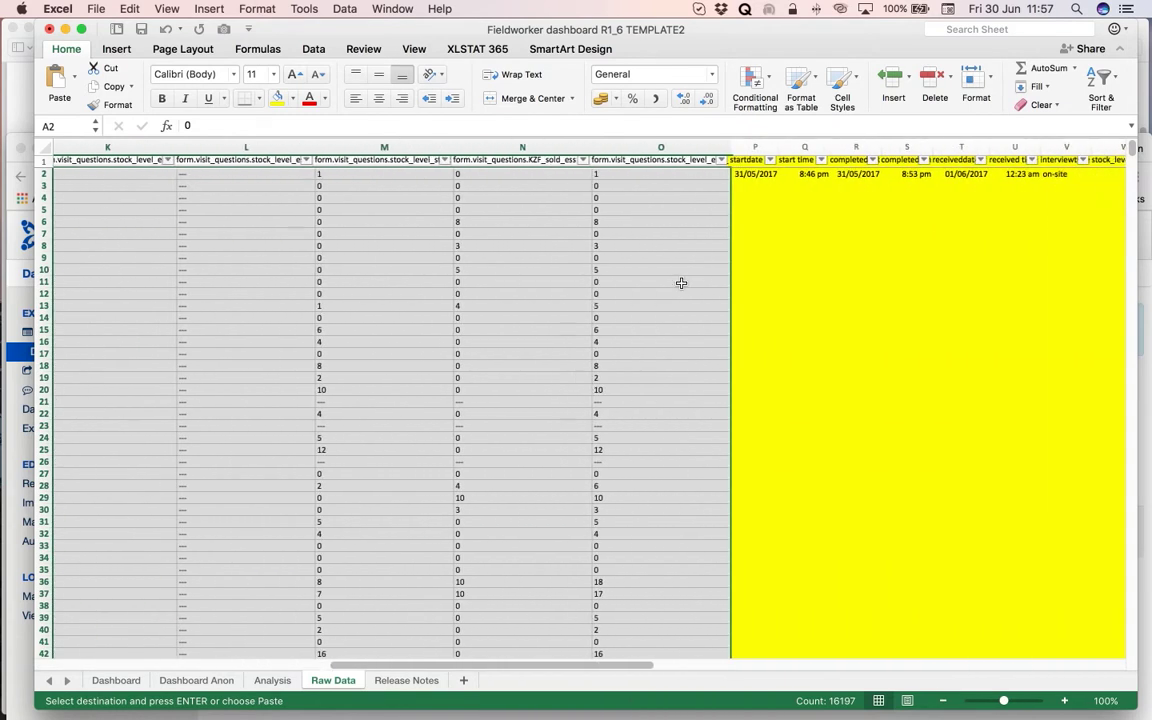
{"action": "scroll", "coordinate": [681, 283], "scroll_direction": "right", "scroll_amount": 2}
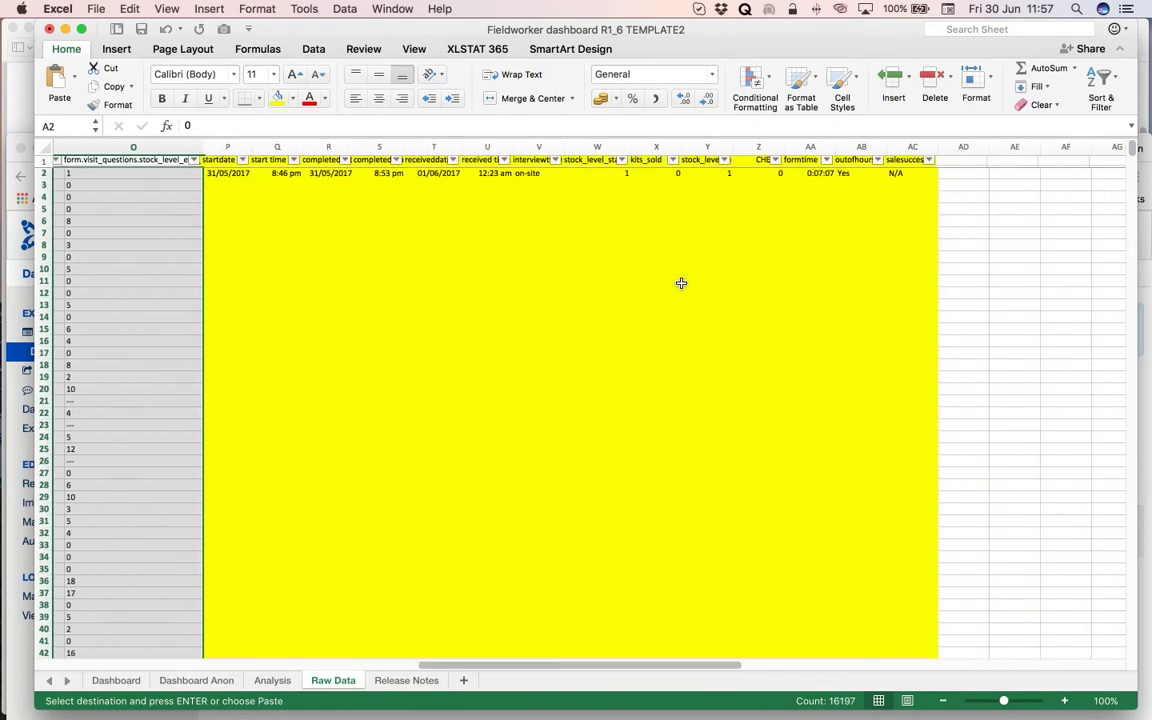
{"action": "left_click", "coordinate": [228, 174]}
Fill the row 2 formulas in columns P to AC down through row 1082.
{"action": "left_click_drag", "start_coordinate": [258, 174], "coordinate": [932, 176]}
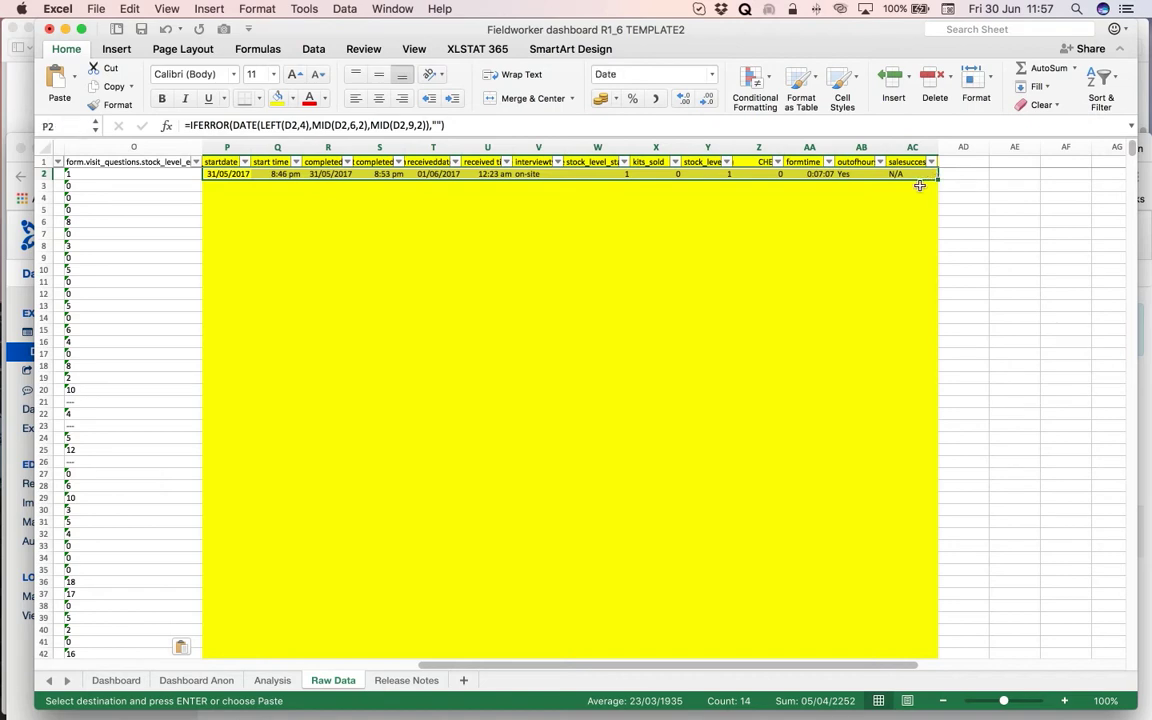
{"action": "scroll", "coordinate": [987, 335], "scroll_direction": "down", "scroll_amount": 2}
{"action": "scroll", "coordinate": [987, 335], "scroll_direction": "down", "scroll_amount": 20}
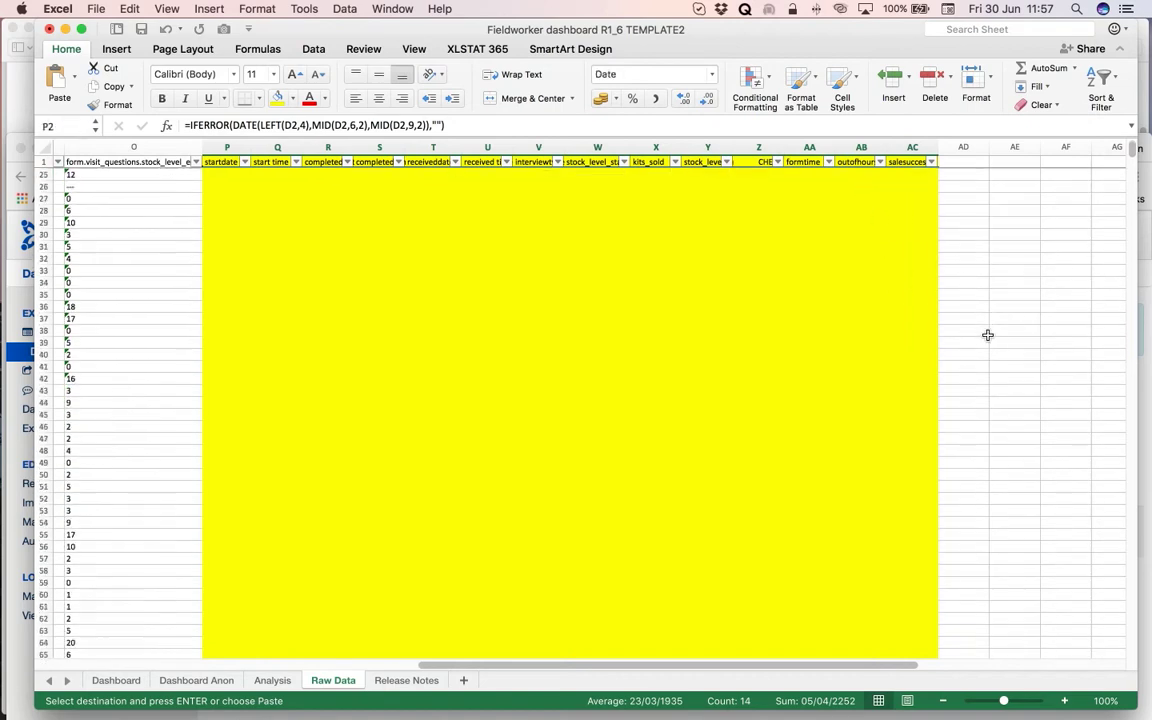
{"action": "scroll", "coordinate": [987, 335], "scroll_direction": "down", "scroll_amount": 20}
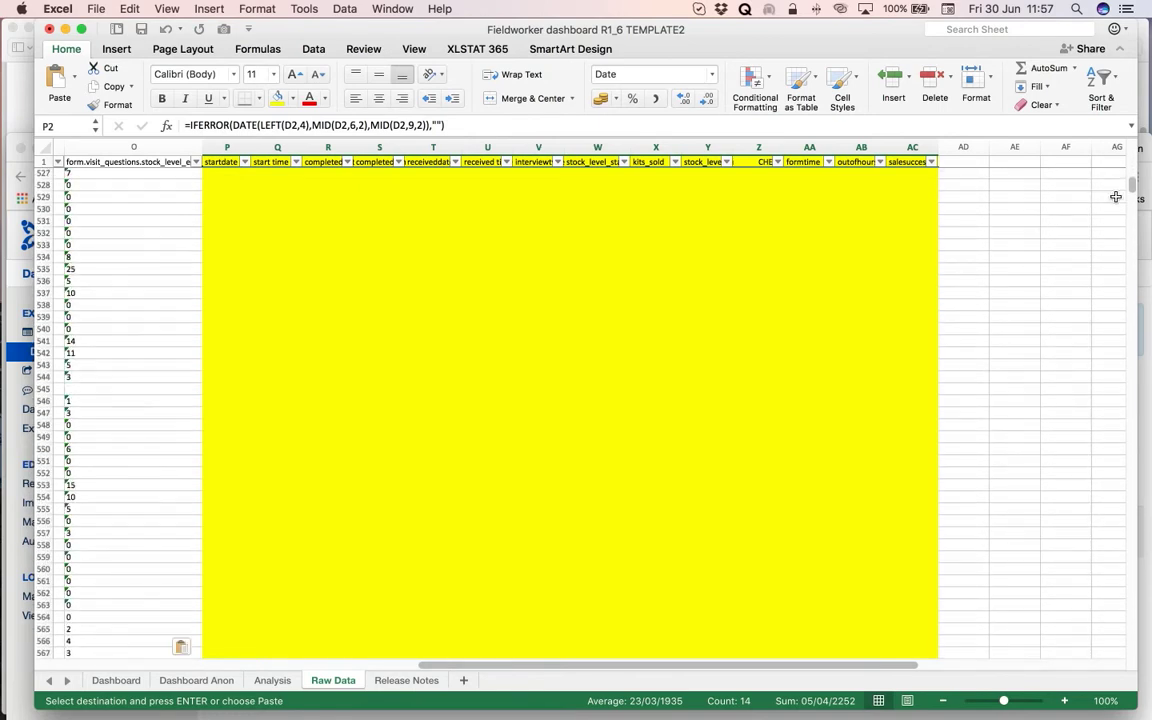
{"action": "left_click_drag", "start_coordinate": [1131, 188], "coordinate": [1118, 230]}
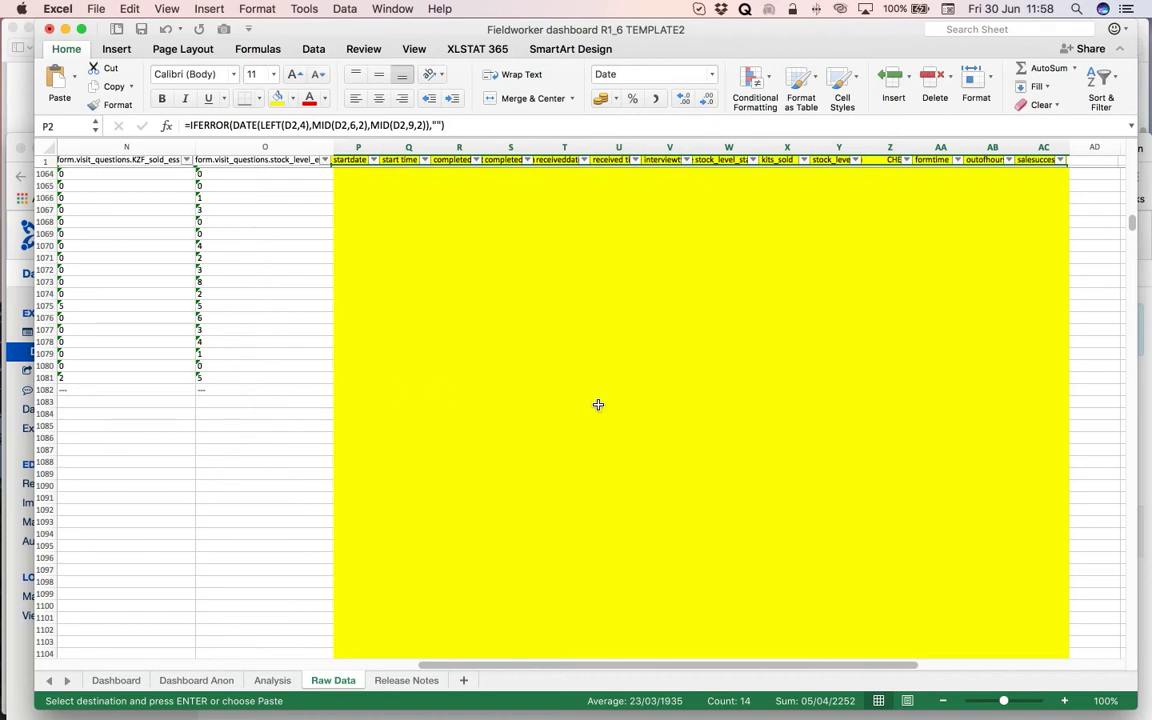
{"action": "left_click", "coordinate": [1053, 364], "text": "shift"}
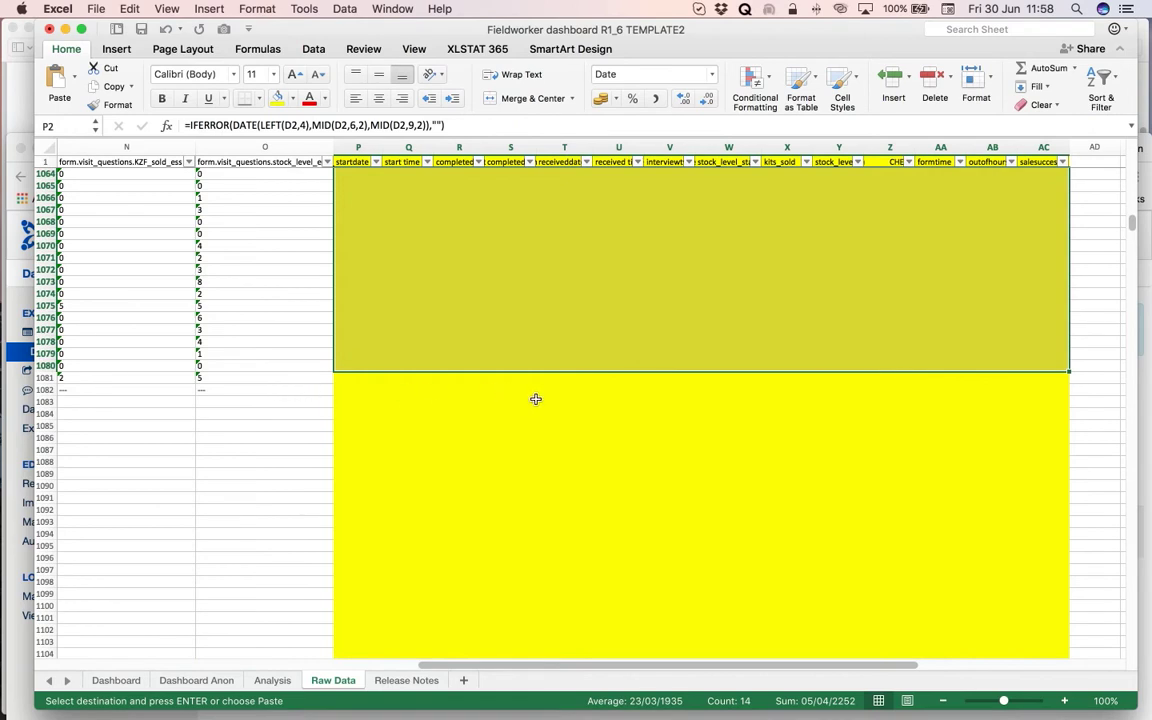
{"action": "left_click", "coordinate": [1052, 389], "text": "shift"}
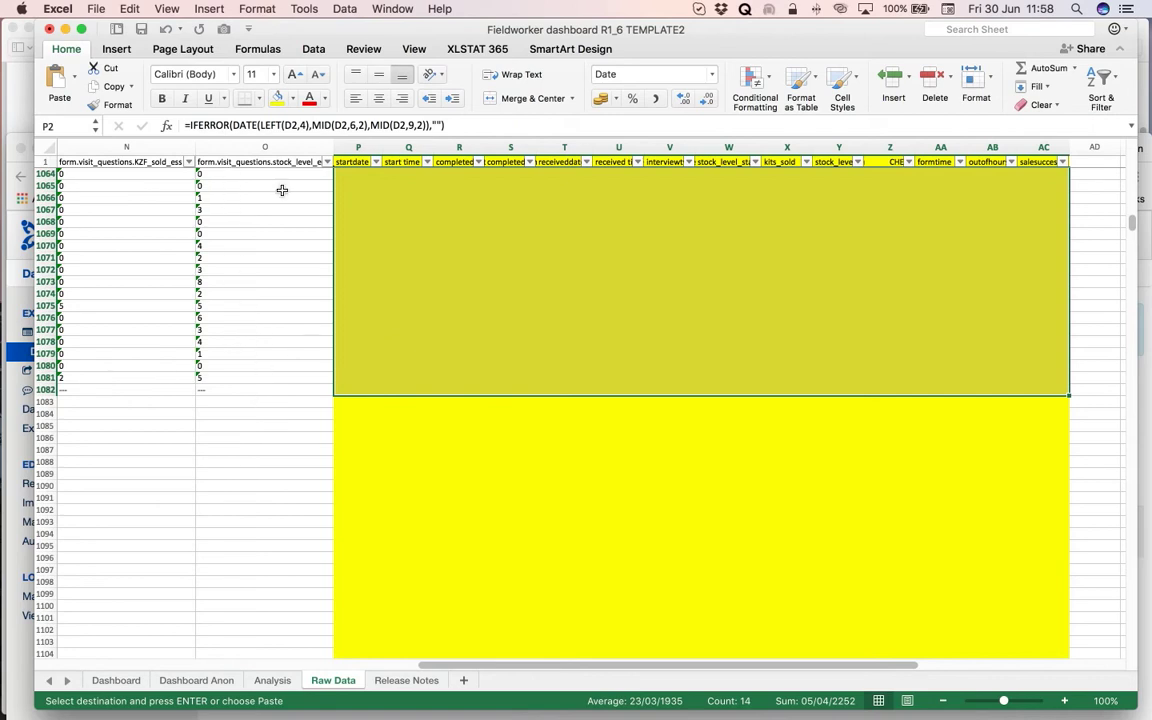
{"action": "left_click", "coordinate": [131, 12]}
{"action": "mouse_move", "coordinate": [139, 151]}
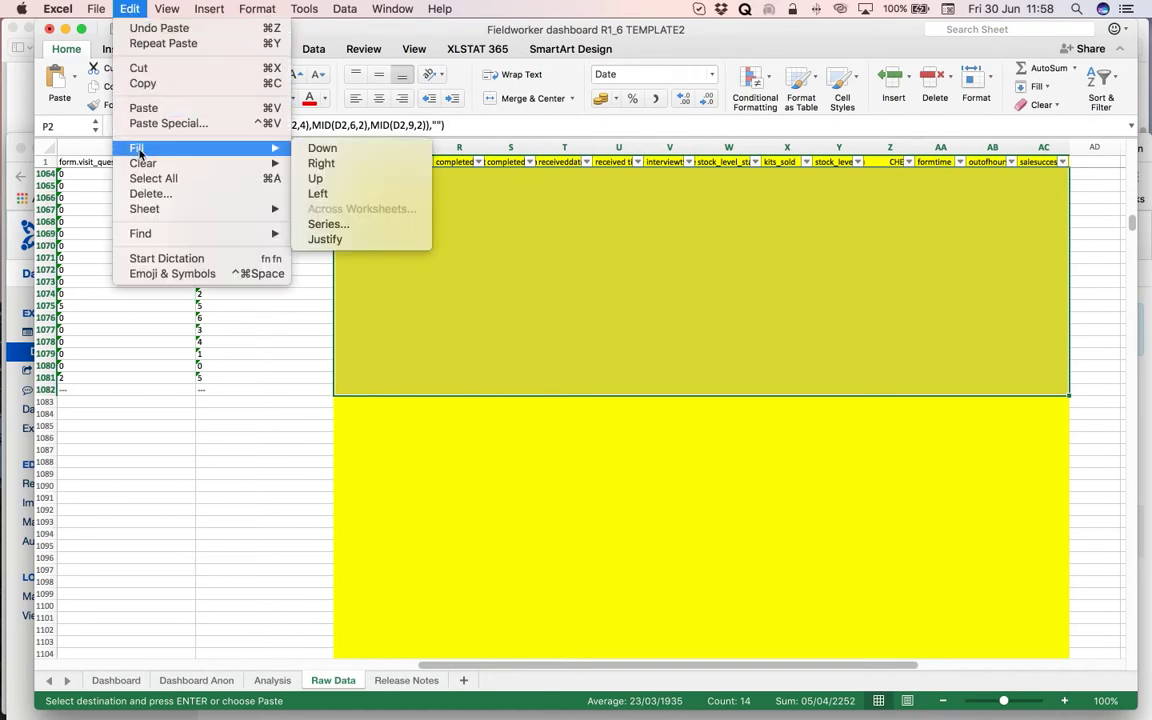
{"action": "left_click", "coordinate": [358, 150]}
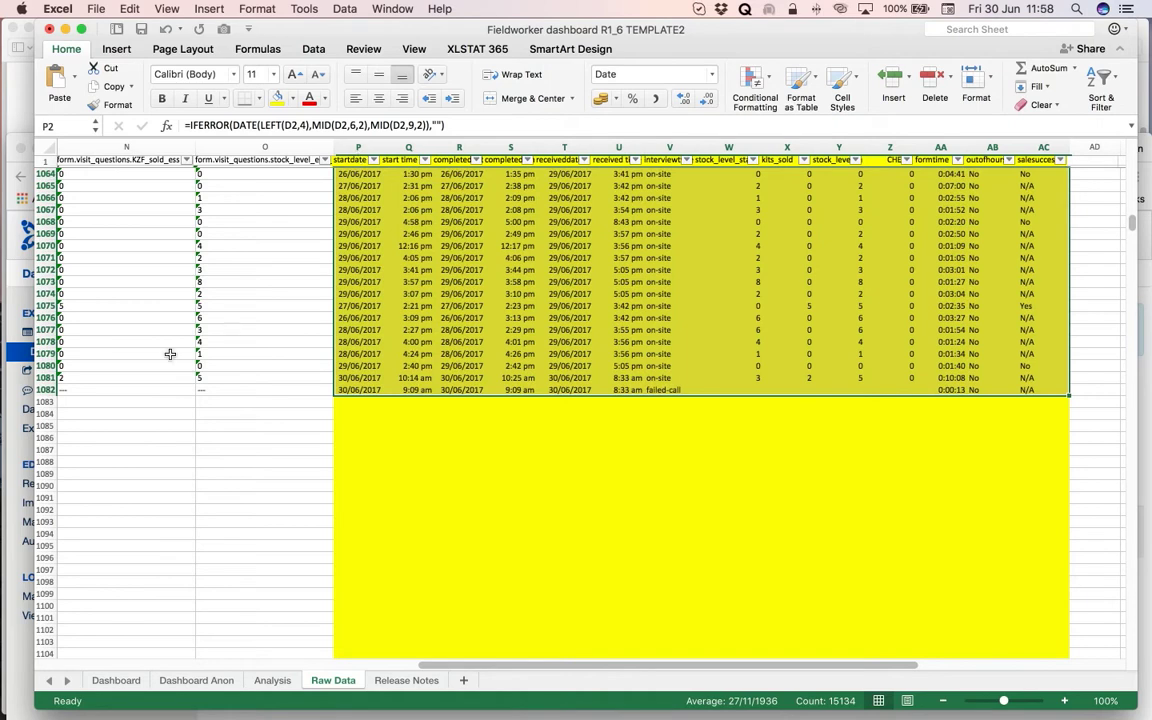
Review the Dashboard sheet's June charts (952 face-to-face visits), then move to Dashboard Anon.
{"action": "left_click", "coordinate": [116, 681]}
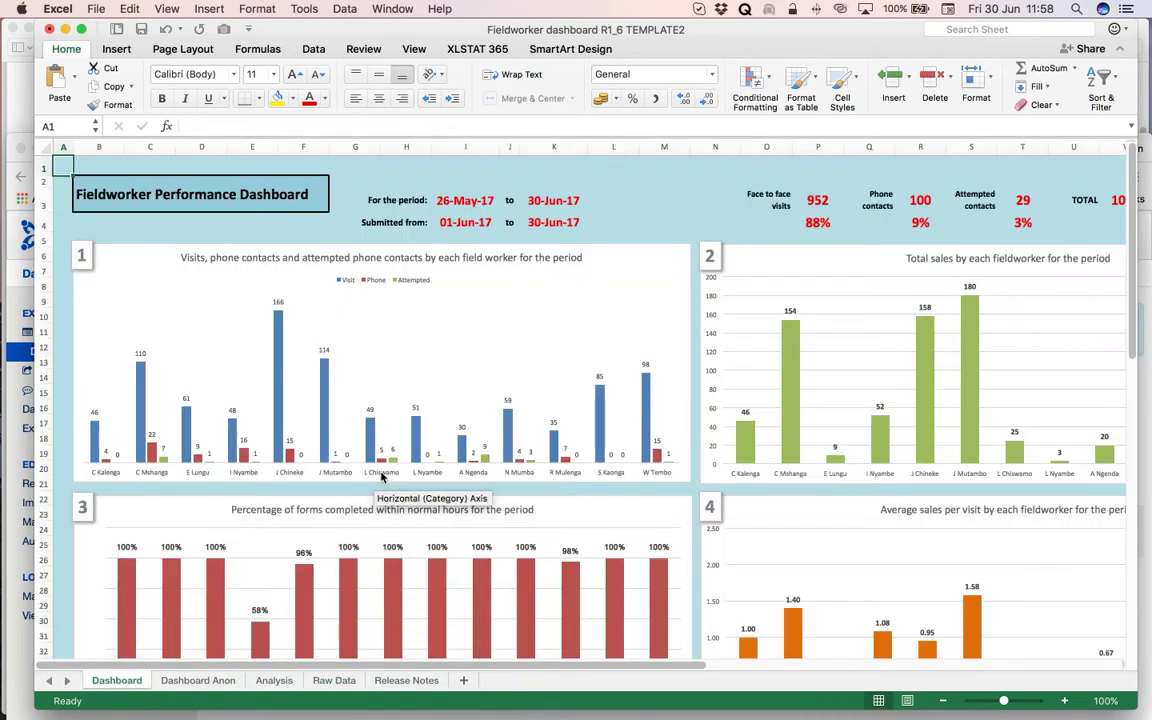
{"action": "scroll", "coordinate": [381, 477], "scroll_direction": "down", "scroll_amount": 10}
{"action": "scroll", "coordinate": [381, 477], "scroll_direction": "up", "scroll_amount": 10}
{"action": "scroll", "coordinate": [381, 477], "scroll_direction": "right", "scroll_amount": 2}
{"action": "scroll", "coordinate": [381, 477], "scroll_direction": "left", "scroll_amount": 2}
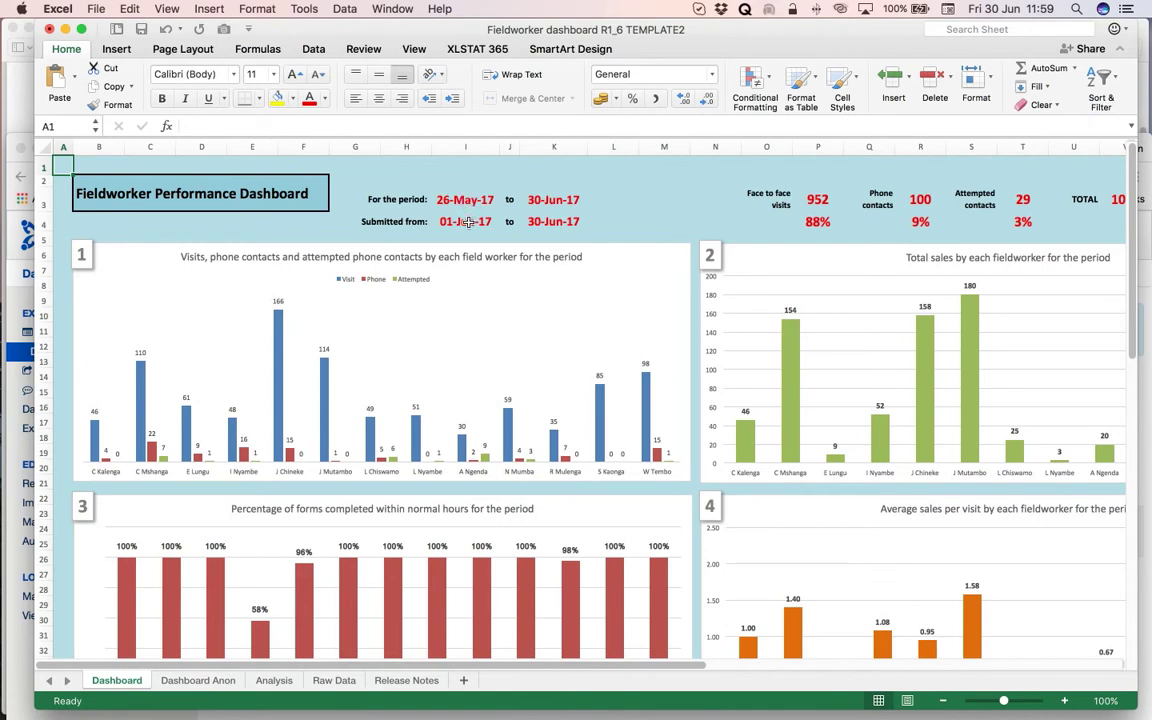
{"action": "scroll", "coordinate": [465, 324], "scroll_direction": "down", "scroll_amount": 8}
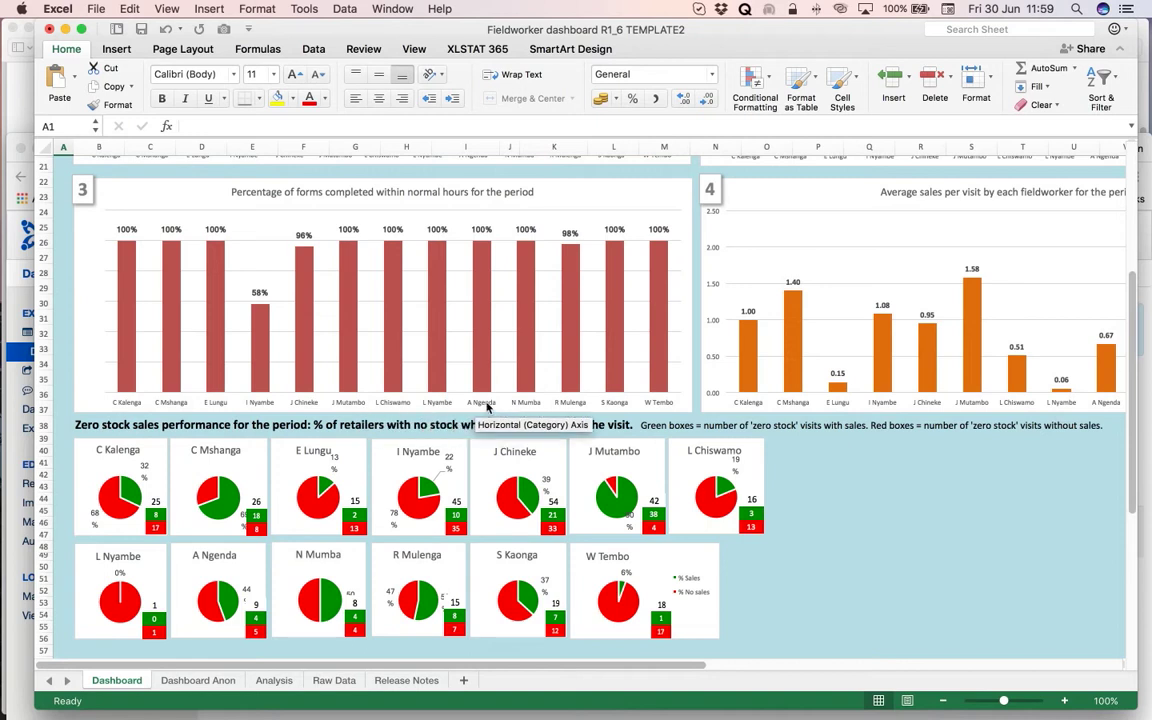
{"action": "scroll", "coordinate": [660, 404], "scroll_direction": "up", "scroll_amount": 5}
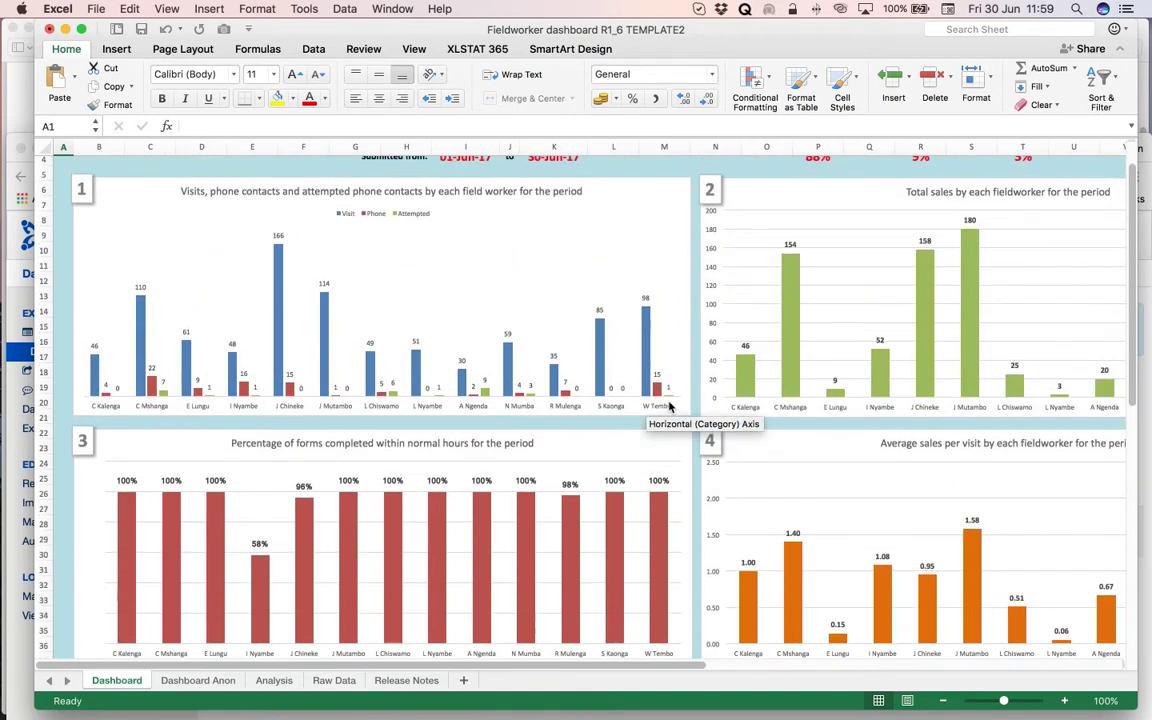
{"action": "scroll", "coordinate": [669, 404], "scroll_direction": "up", "scroll_amount": 2}
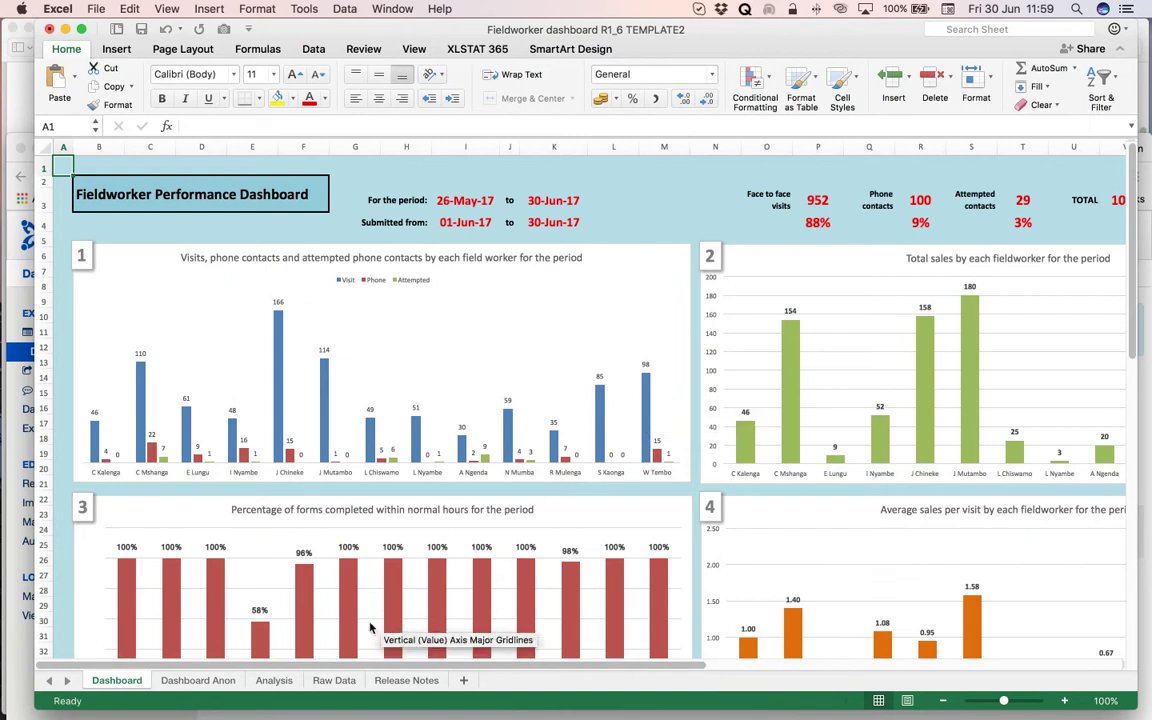
{"action": "left_click", "coordinate": [196, 680]}
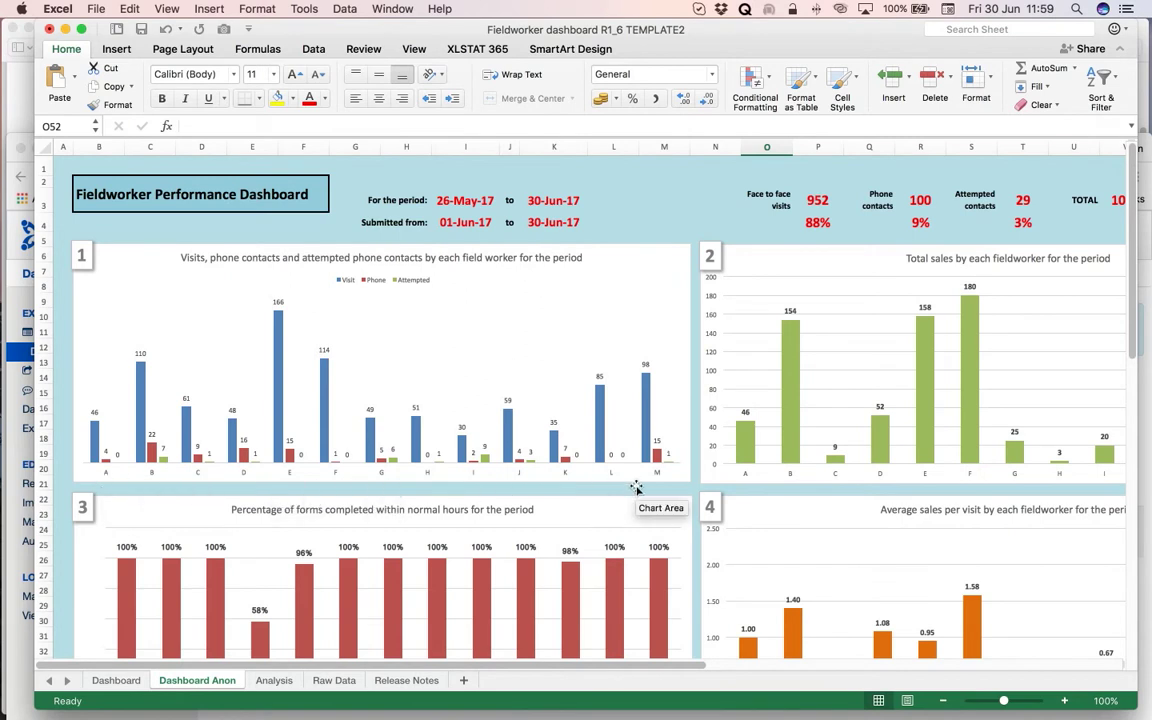
{"action": "scroll", "coordinate": [636, 485], "scroll_direction": "down", "scroll_amount": 1}
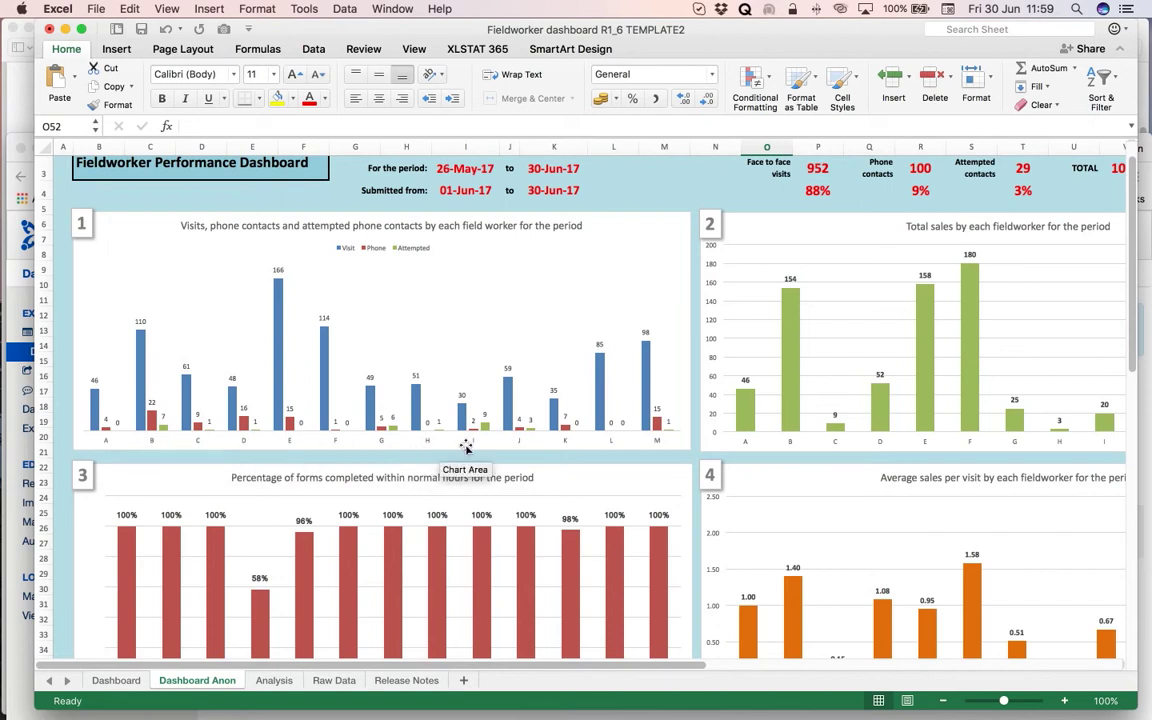
{"action": "scroll", "coordinate": [466, 448], "scroll_direction": "down", "scroll_amount": 10}
{"action": "scroll", "coordinate": [466, 448], "scroll_direction": "up", "scroll_amount": 8}
{"action": "scroll", "coordinate": [466, 448], "scroll_direction": "up", "scroll_amount": 5}
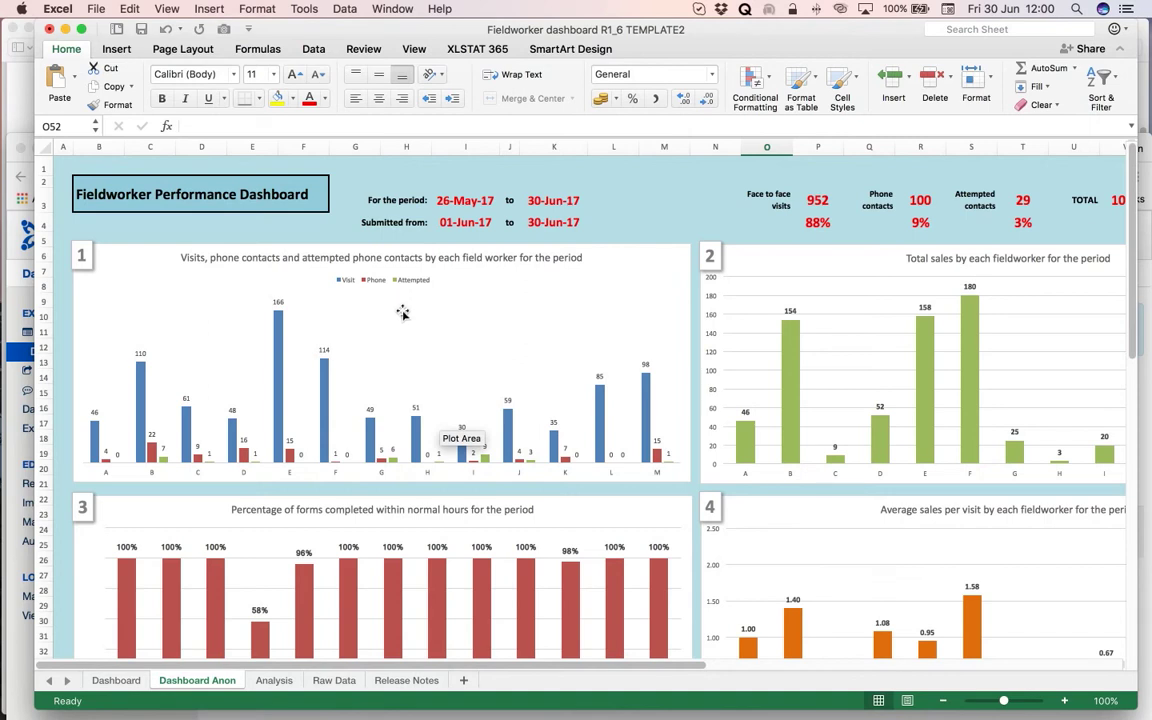
Start a PDF export of the Dashboard Anon sheet through Print's Save as PDF option.
{"action": "left_click", "coordinate": [95, 9]}
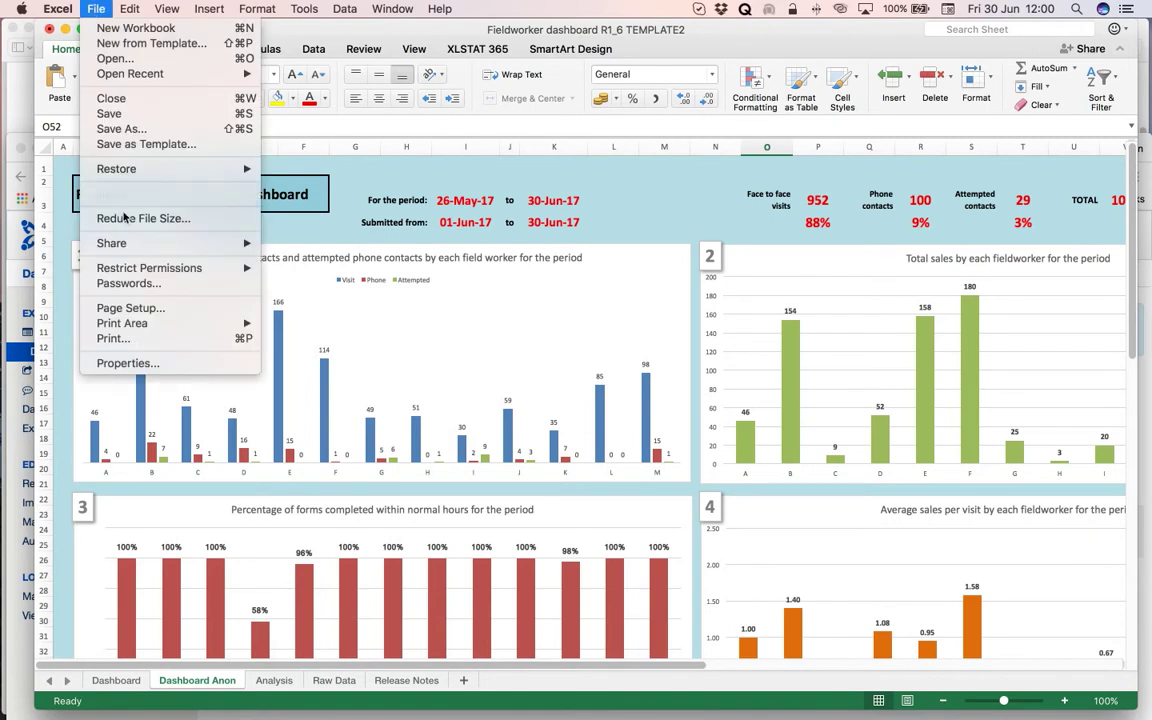
{"action": "left_click", "coordinate": [141, 344]}
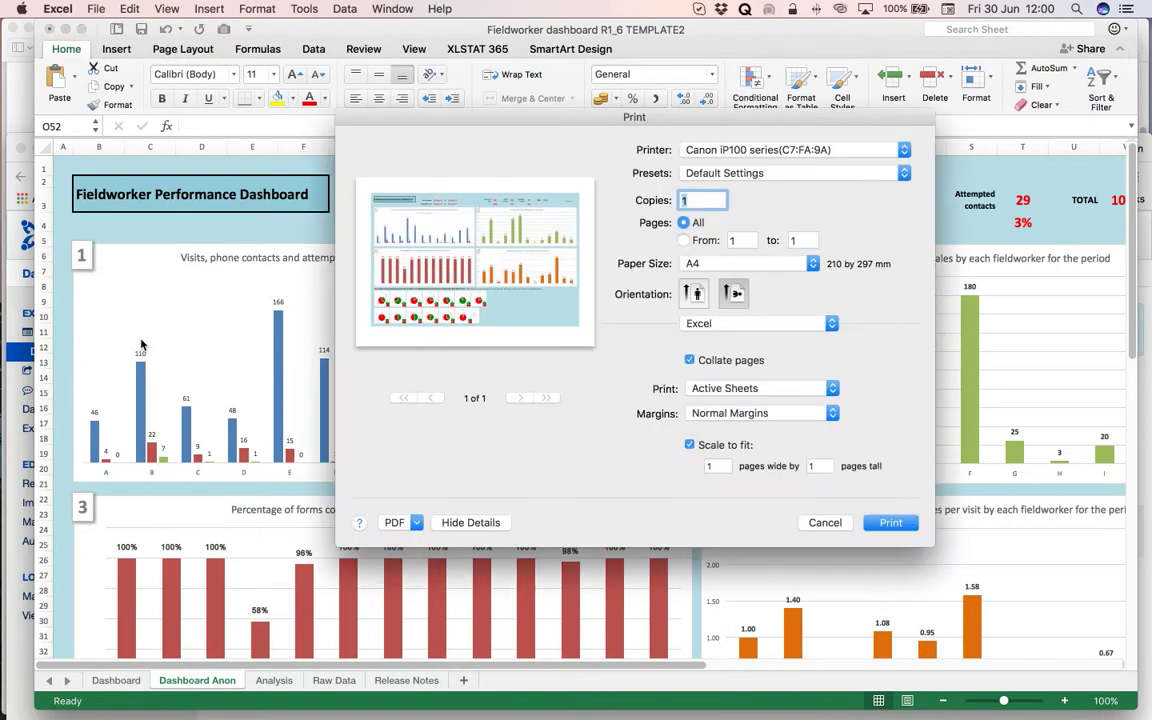
{"action": "left_click", "coordinate": [414, 526]}
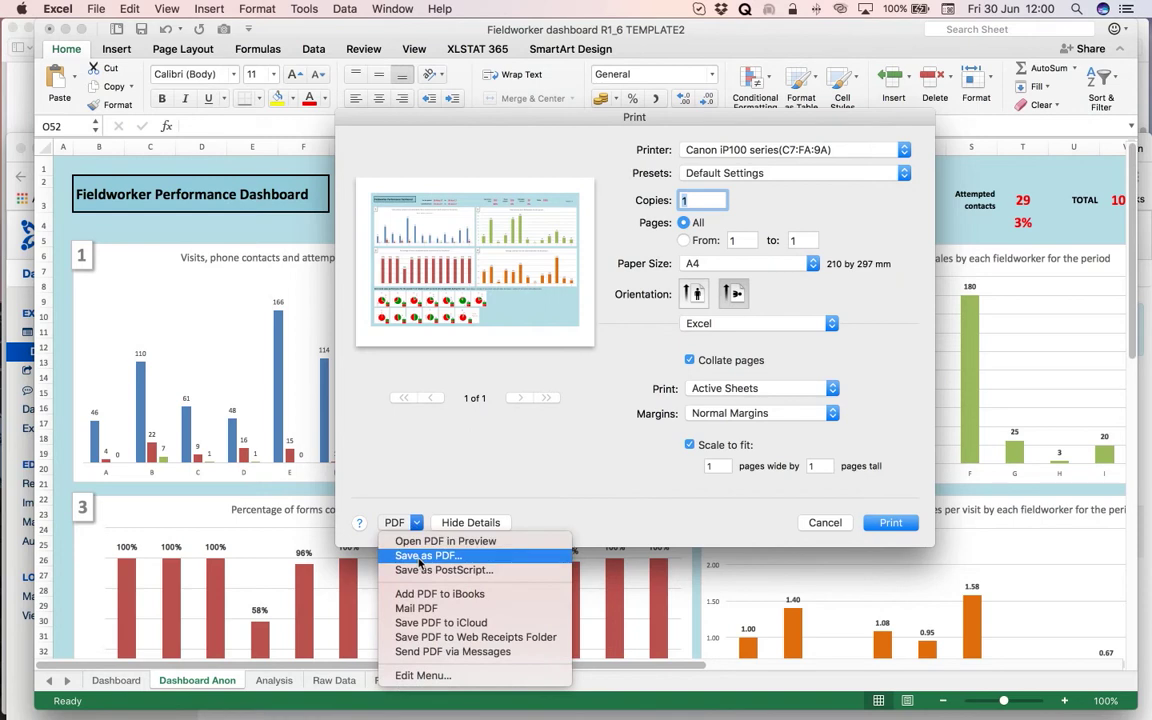
{"action": "left_click", "coordinate": [419, 556]}
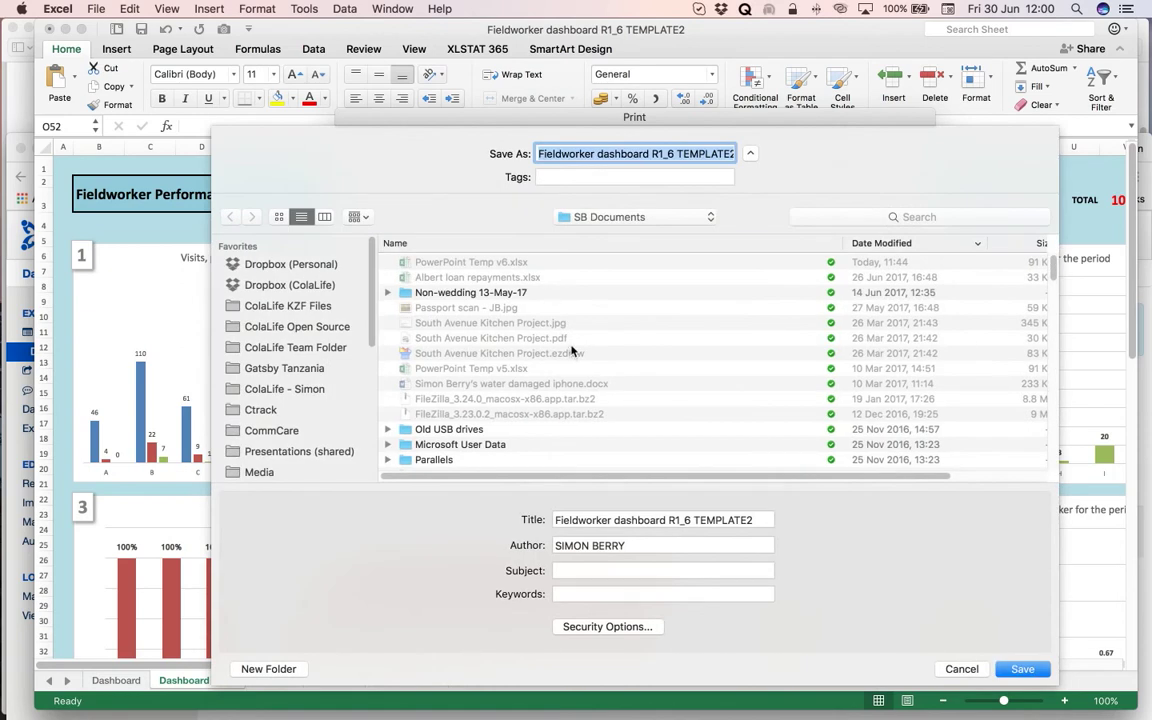
Navigate the save dialog to CommCare > Dashboards > Dashboards - Fieldworker.
{"action": "left_click", "coordinate": [276, 433]}
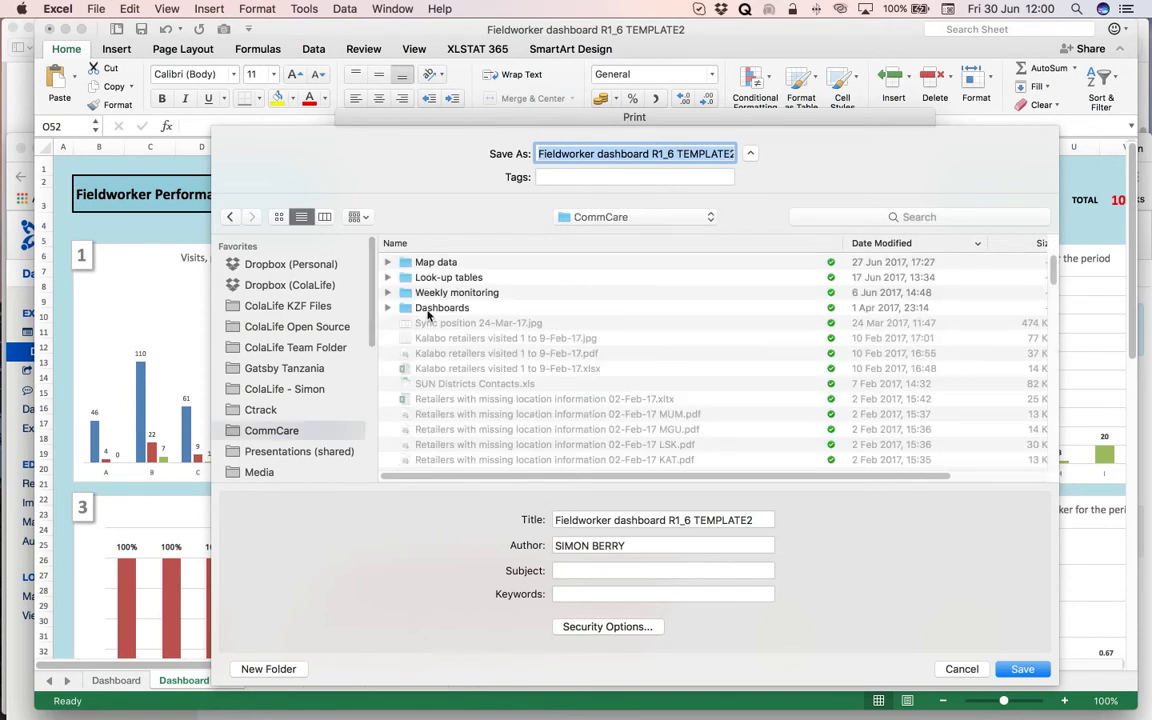
{"action": "double_click", "coordinate": [430, 310]}
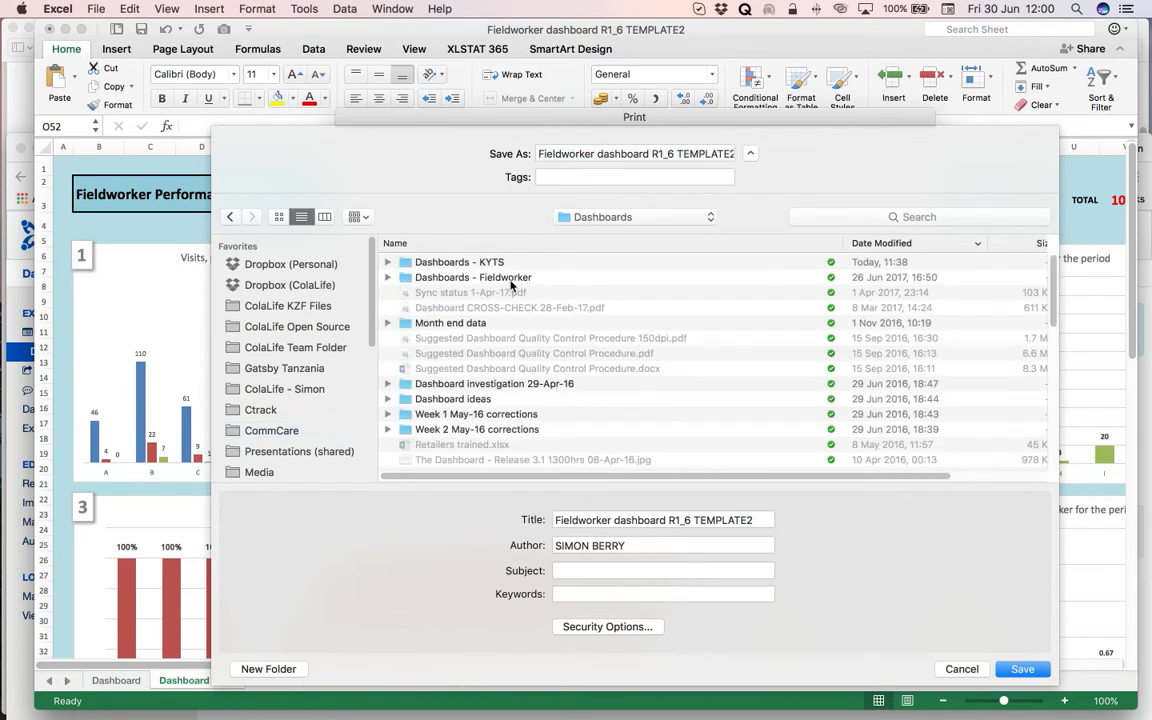
{"action": "double_click", "coordinate": [438, 279]}
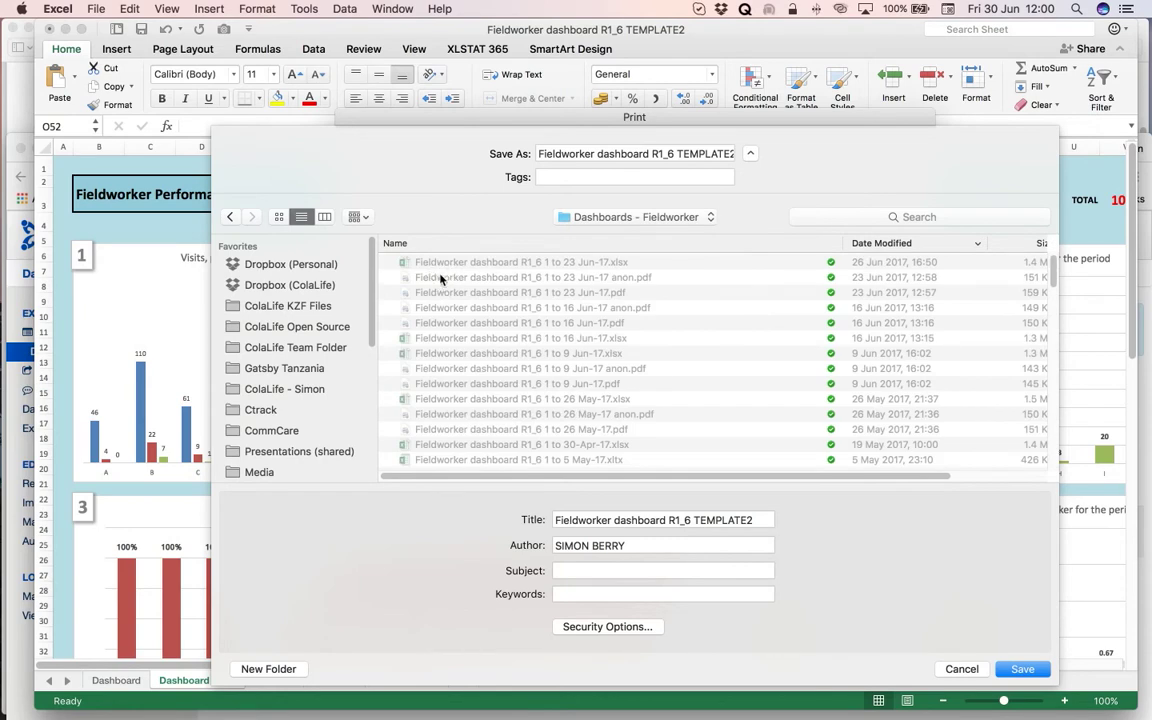
Save as 'Fieldworker dashboard R1_6 1 to 30 Jun-17 anon.pdf', changing last week's 23 to 30.
{"action": "left_click", "coordinate": [496, 281]}
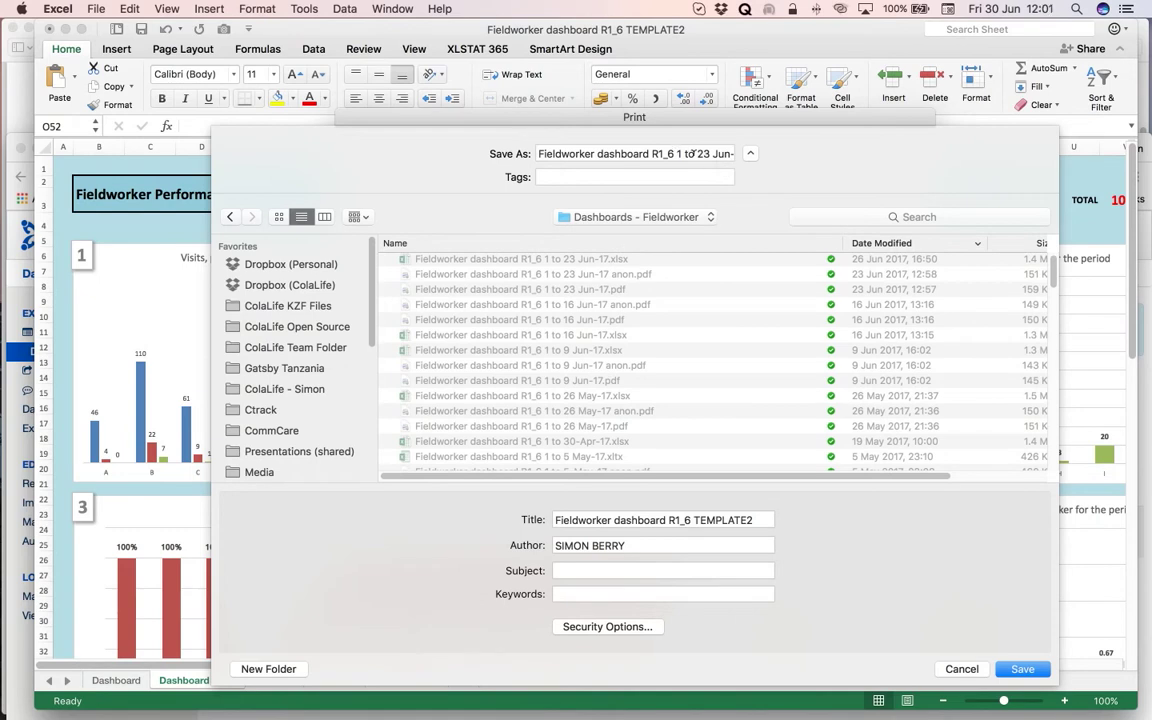
{"action": "double_click", "coordinate": [703, 153]}
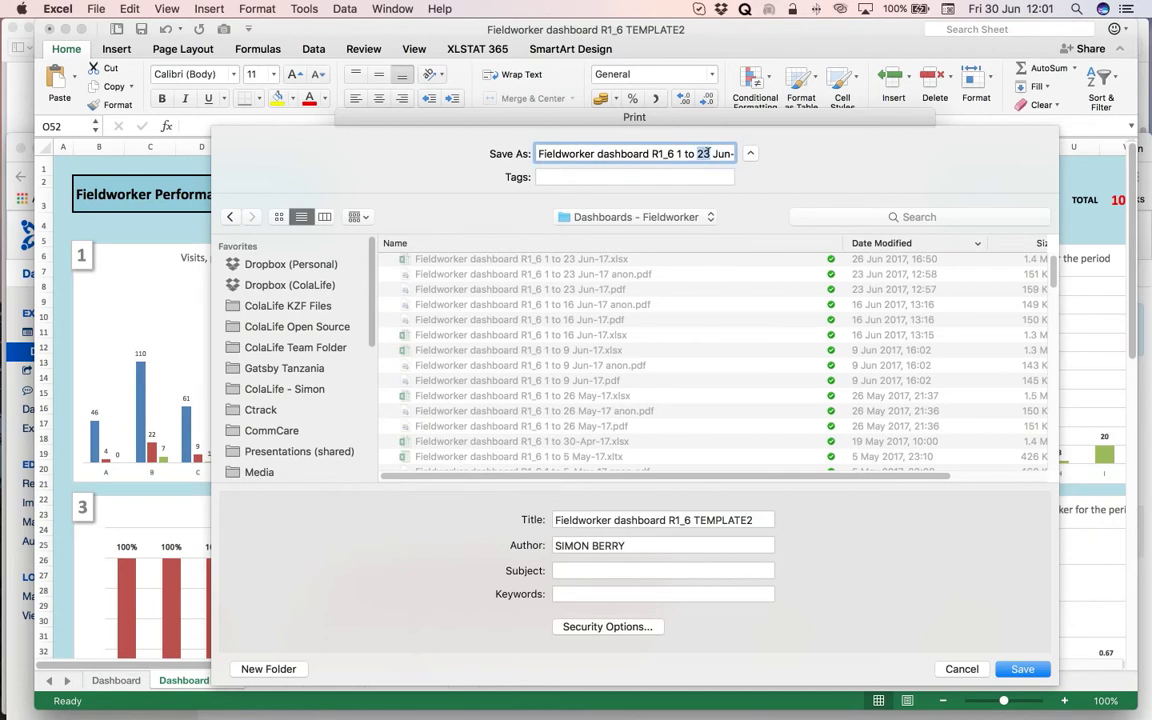
{"action": "type", "text": "30"}
{"action": "left_click_drag", "start_coordinate": [727, 152], "coordinate": [756, 149]}
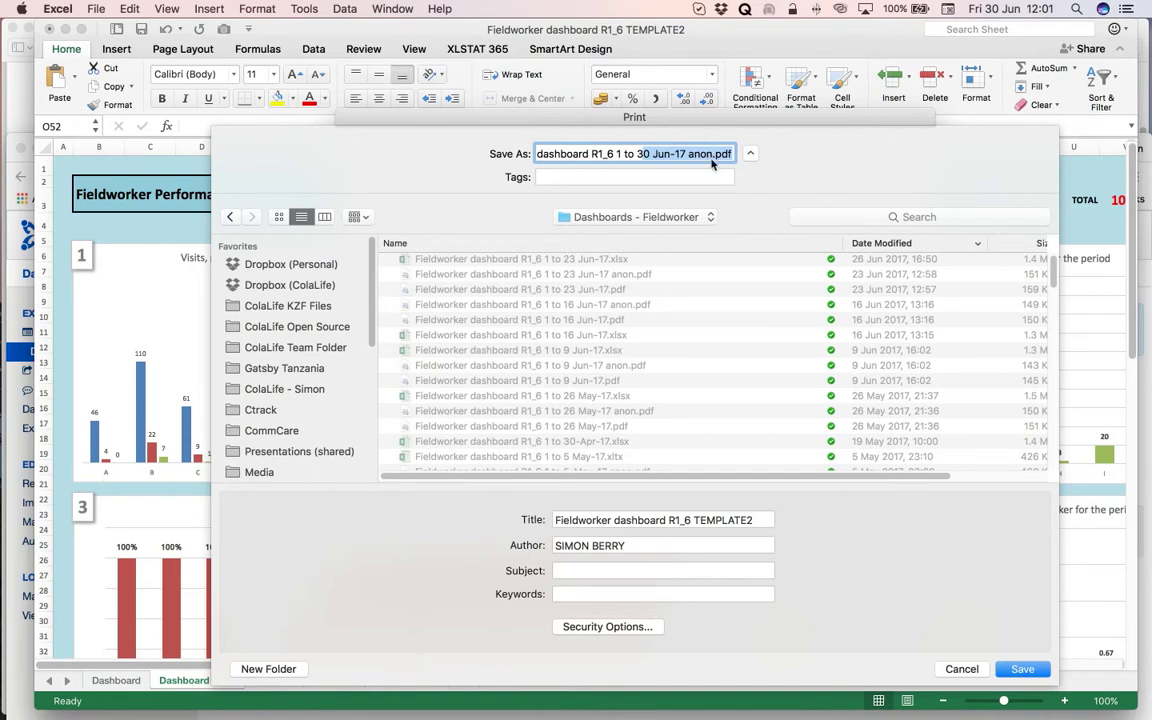
{"action": "left_click", "coordinate": [1022, 669]}
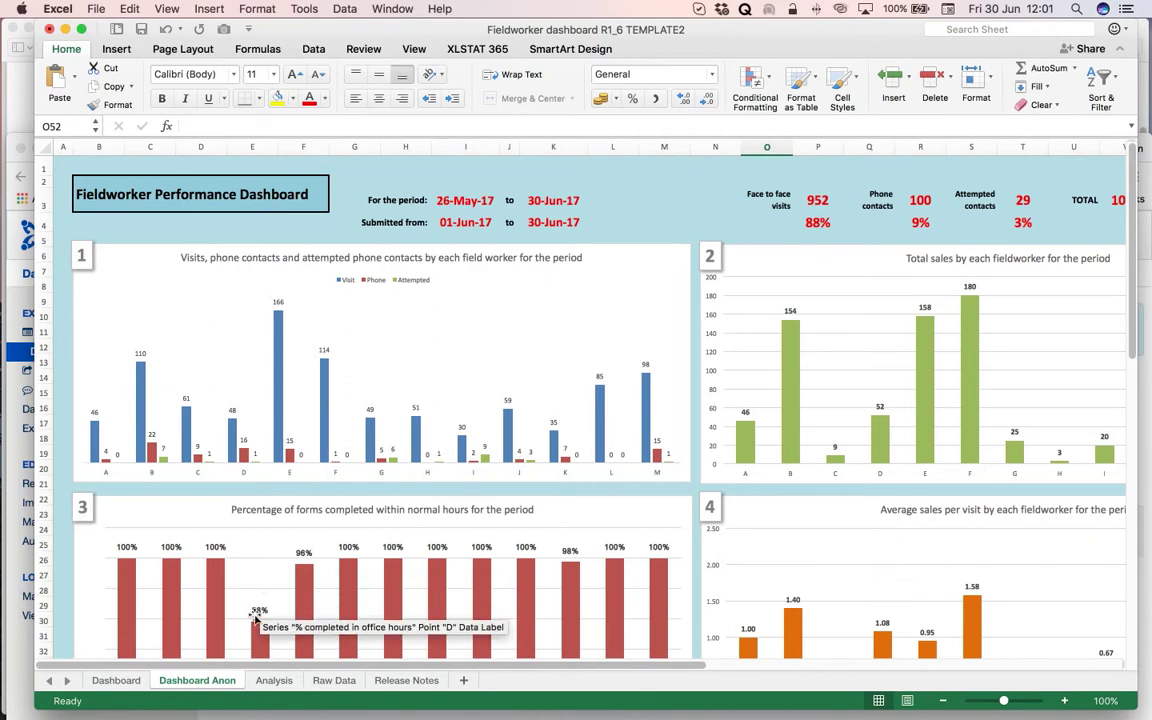
Switch to the named Dashboard sheet and start its export through Print's Save as PDF.
{"action": "left_click", "coordinate": [115, 681]}
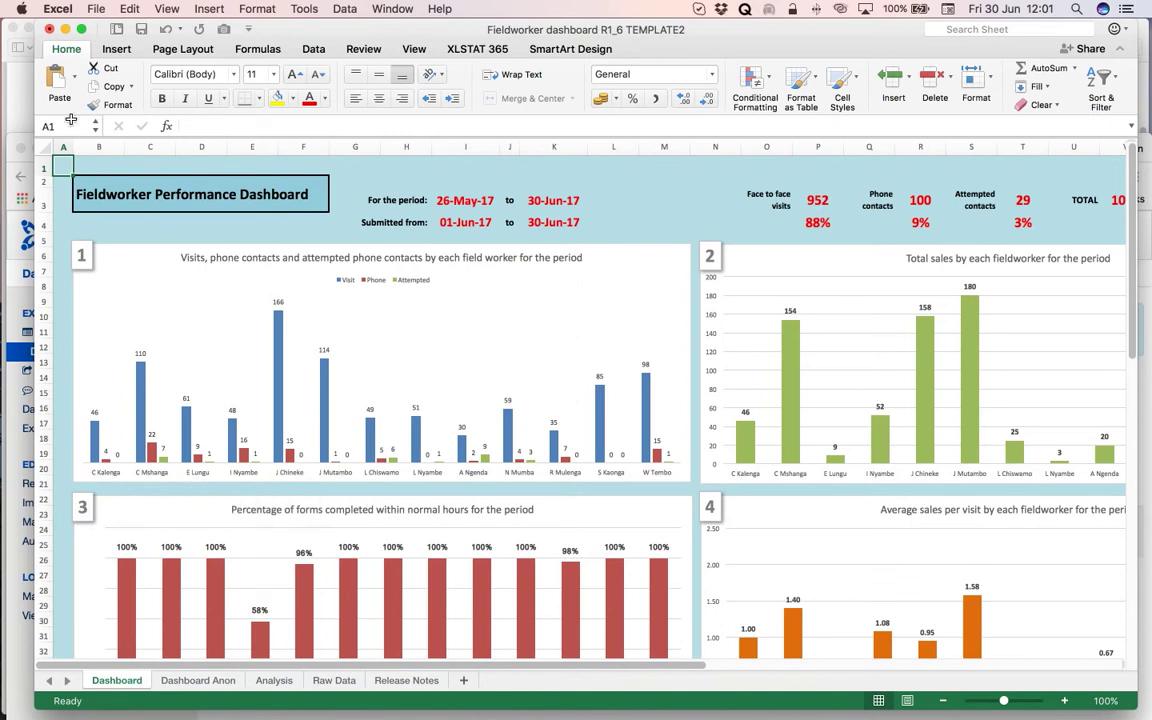
{"action": "left_click", "coordinate": [98, 10]}
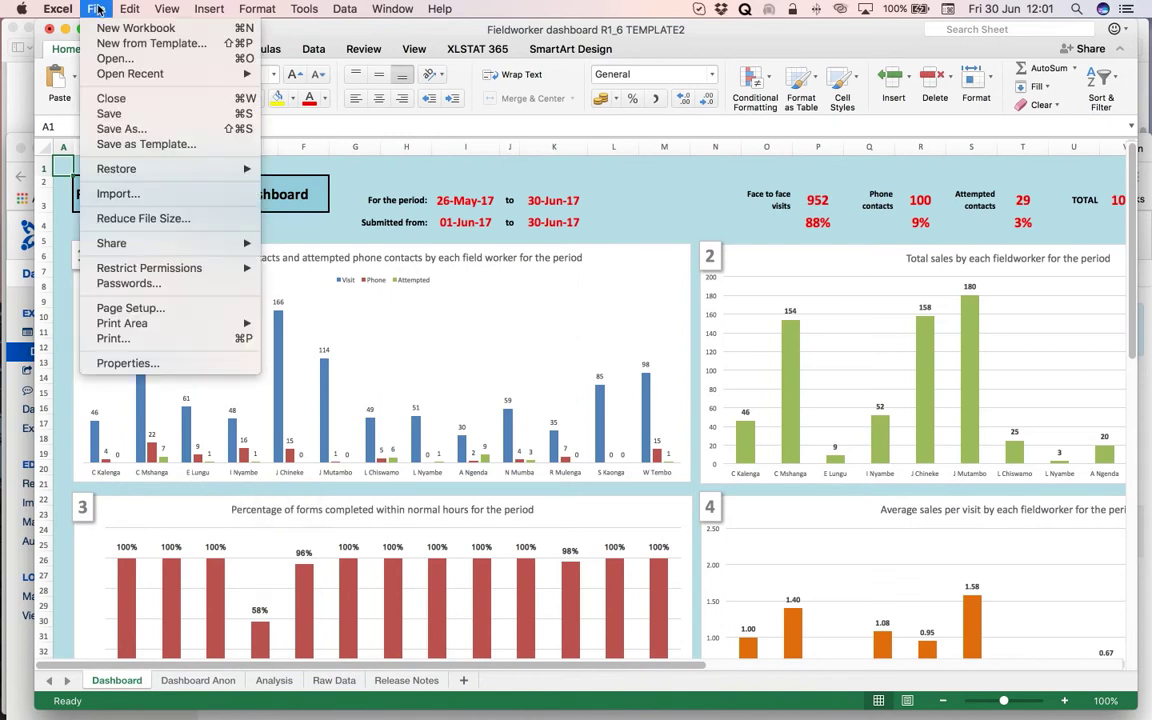
{"action": "left_click", "coordinate": [140, 343]}
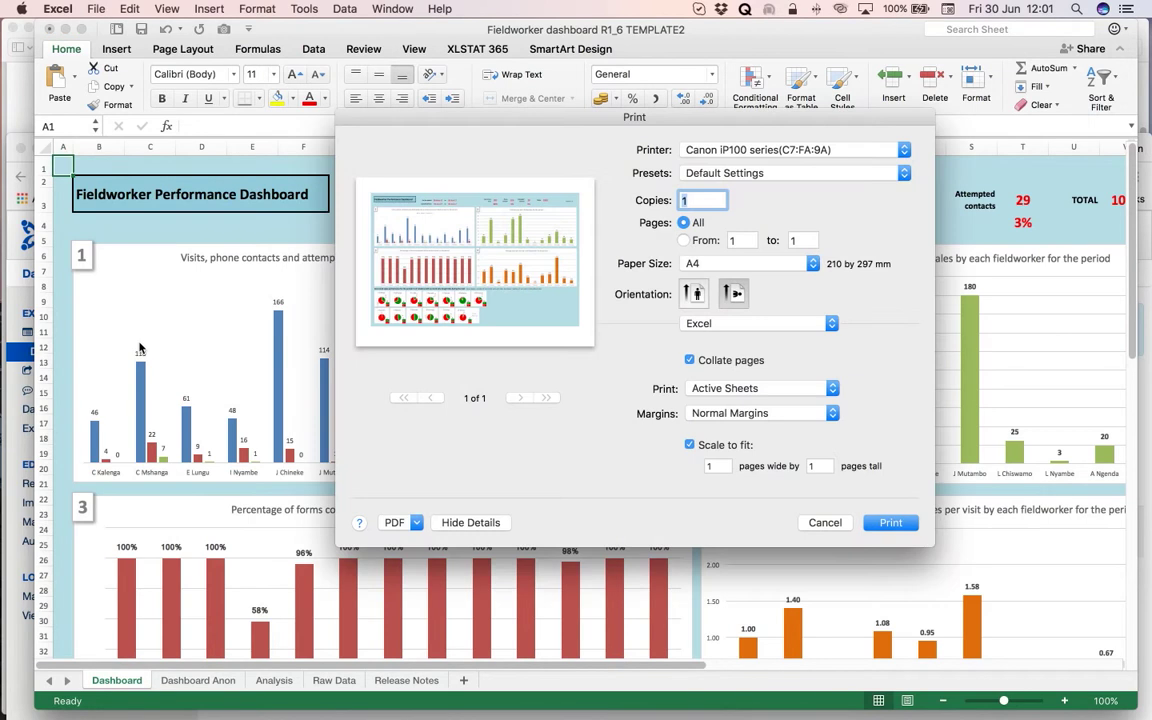
{"action": "left_click", "coordinate": [409, 518]}
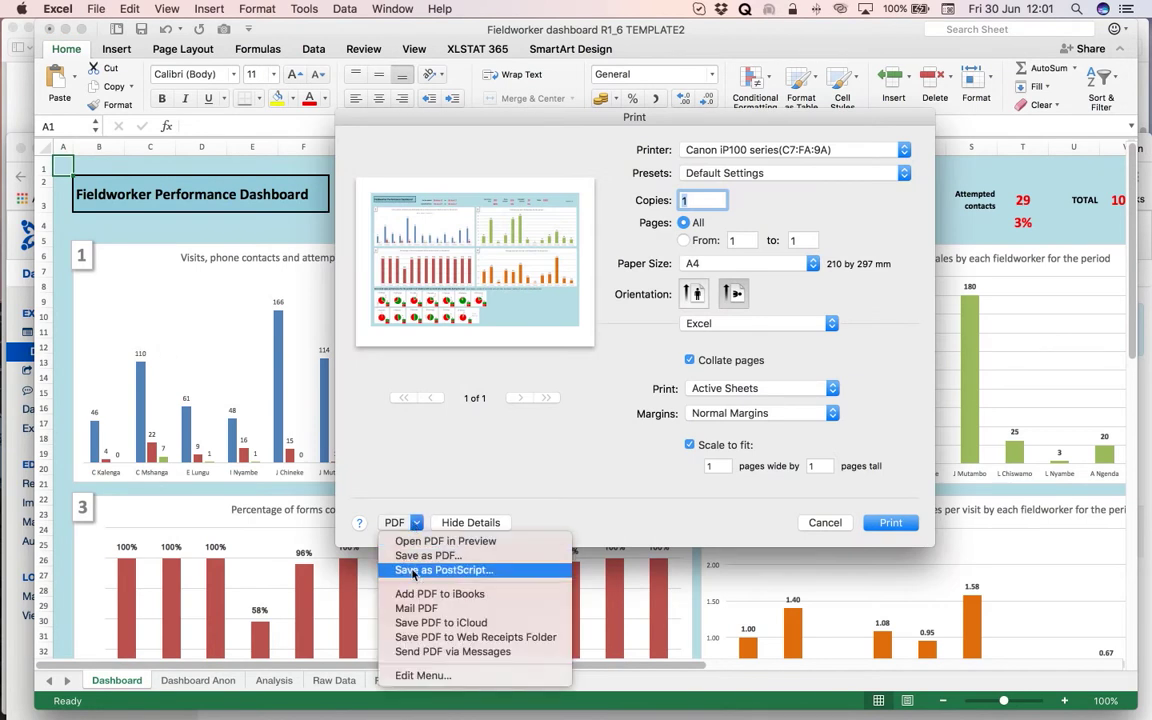
{"action": "left_click", "coordinate": [409, 560]}
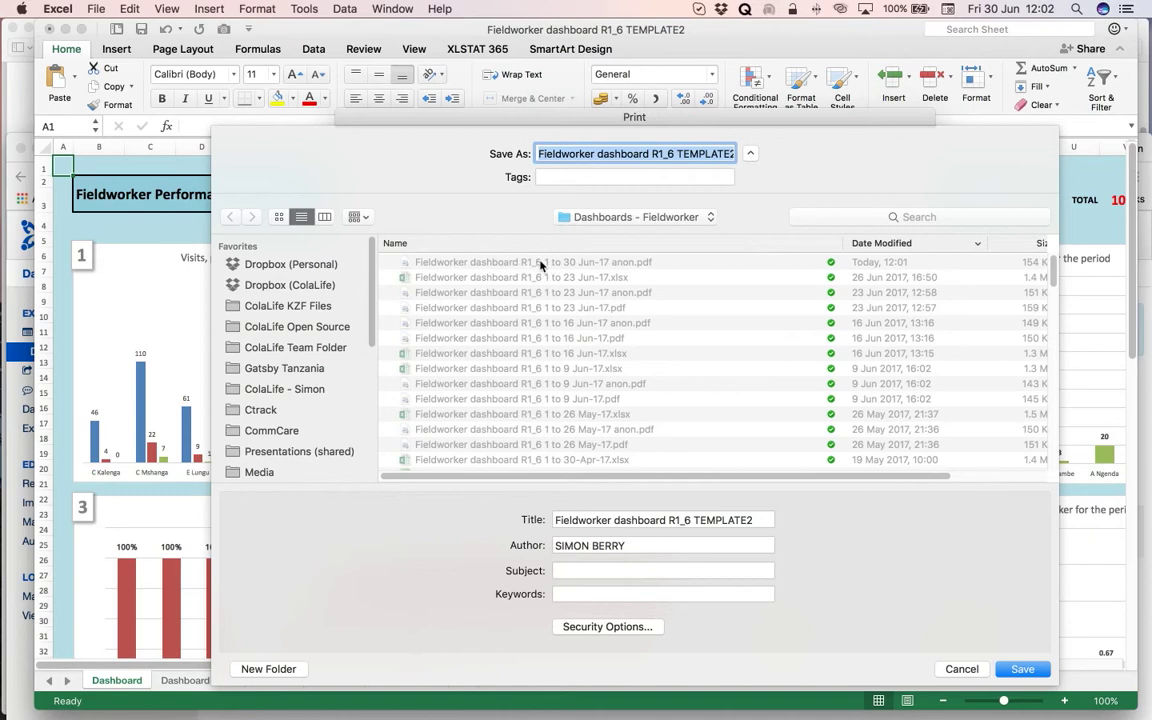
Save the named dashboard as 'Fieldworker dashboard R1_6 1 to 30 Jun-17.pdf', dropping ' anon'.
{"action": "left_click", "coordinate": [541, 263]}
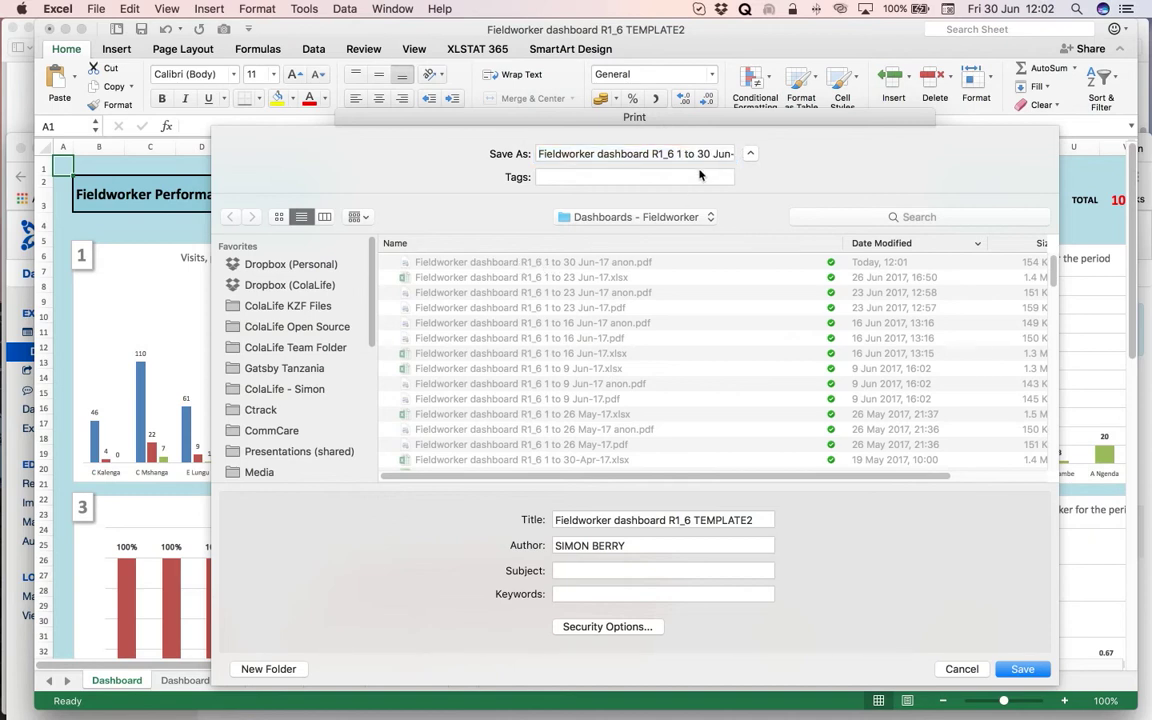
{"action": "left_click_drag", "start_coordinate": [540, 153], "coordinate": [756, 154]}
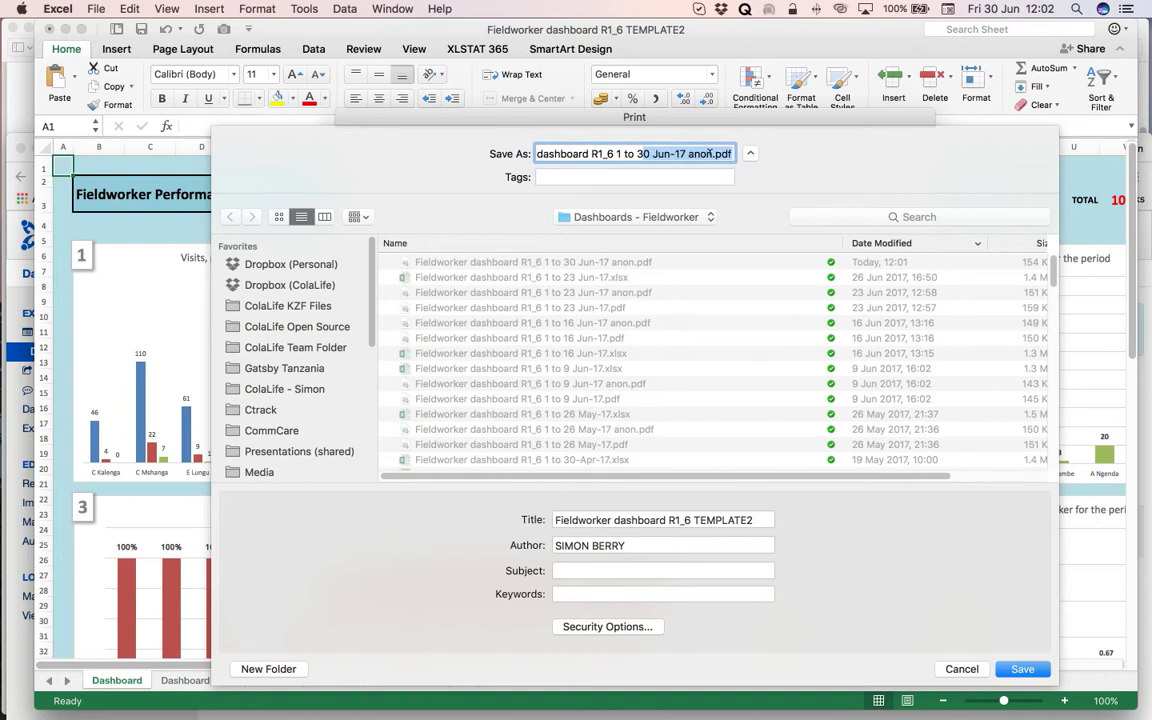
{"action": "left_click", "coordinate": [713, 153]}
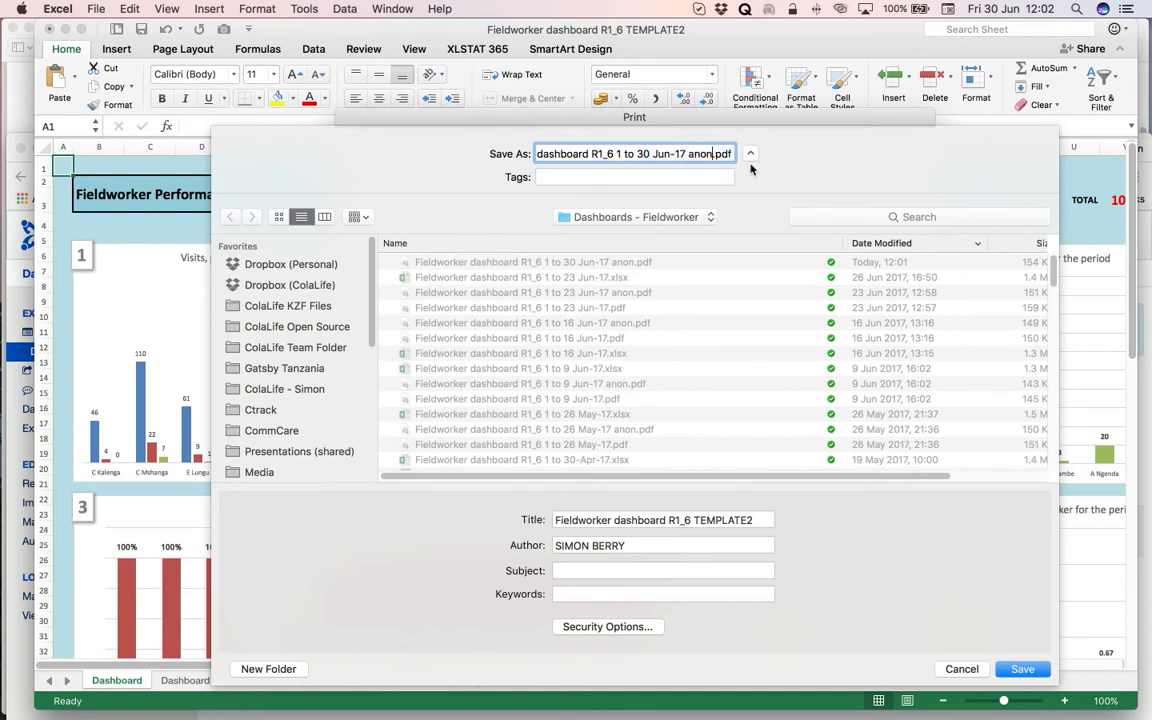
{"action": "key", "text": "BackSpace"}
{"action": "key", "text": "BackSpace"}
{"action": "key", "text": "BackSpace"}
{"action": "key", "text": "BackSpace"}
{"action": "key", "text": "BackSpace"}
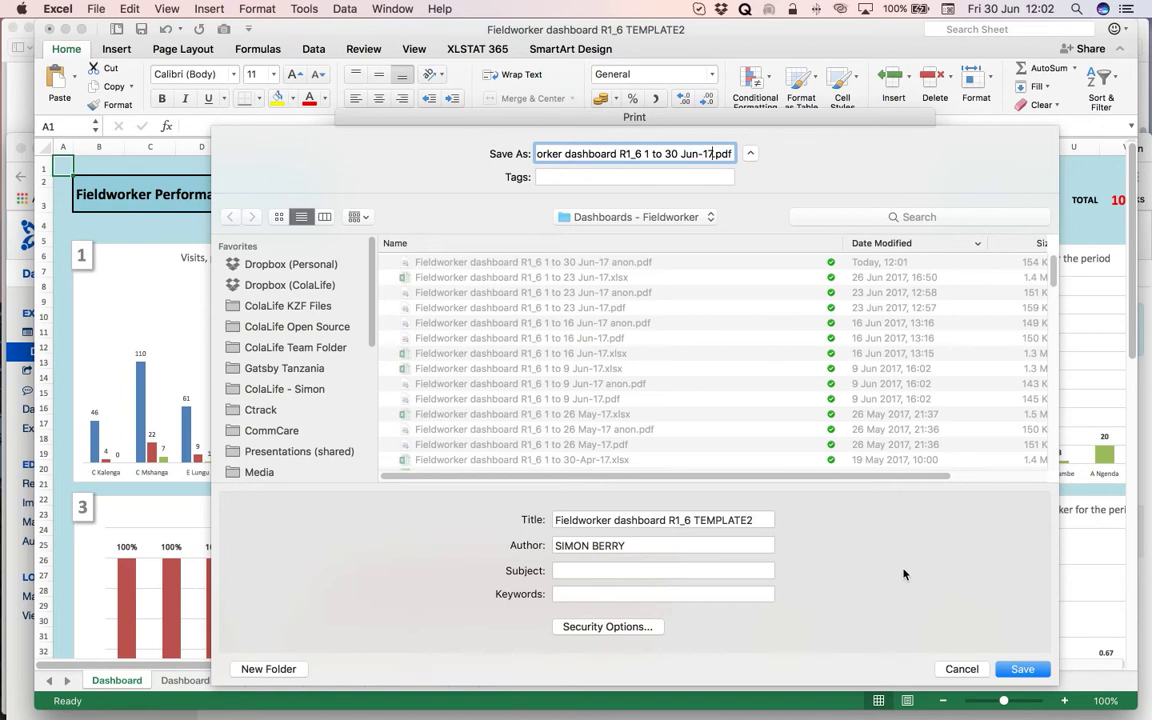
{"action": "left_click", "coordinate": [1022, 669]}
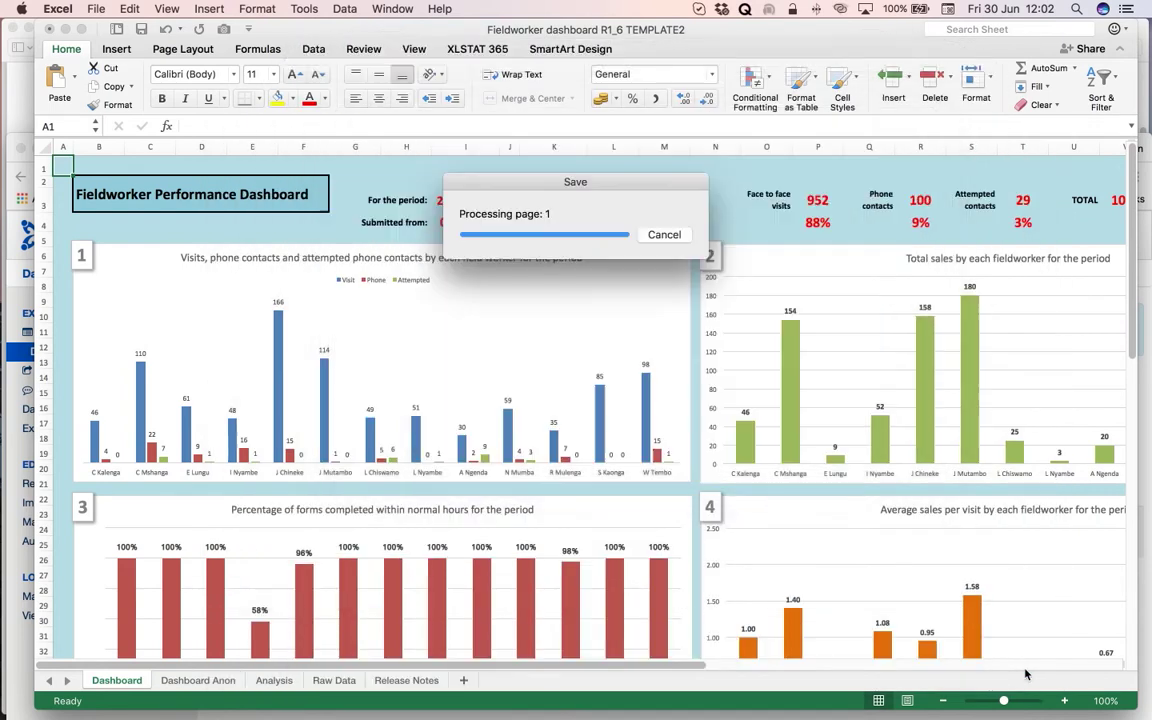
{"action": "scroll", "coordinate": [1100, 640], "scroll_direction": "down", "scroll_amount": 1}
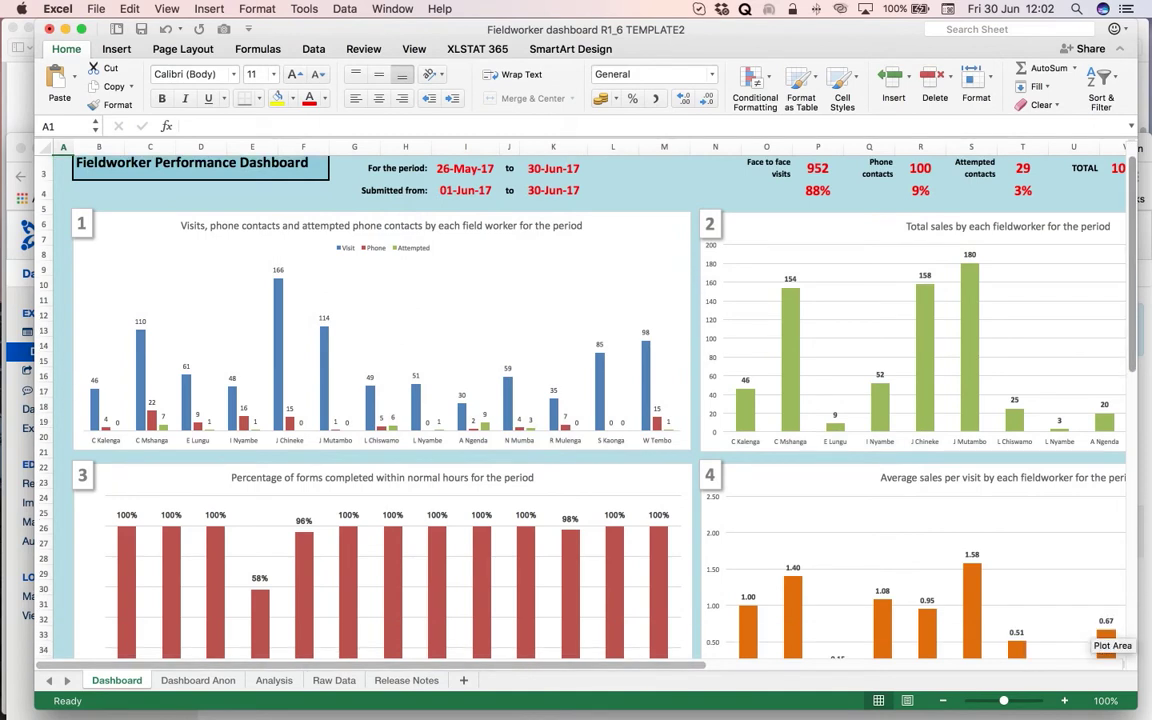
{"action": "key", "text": "super+Tab"}
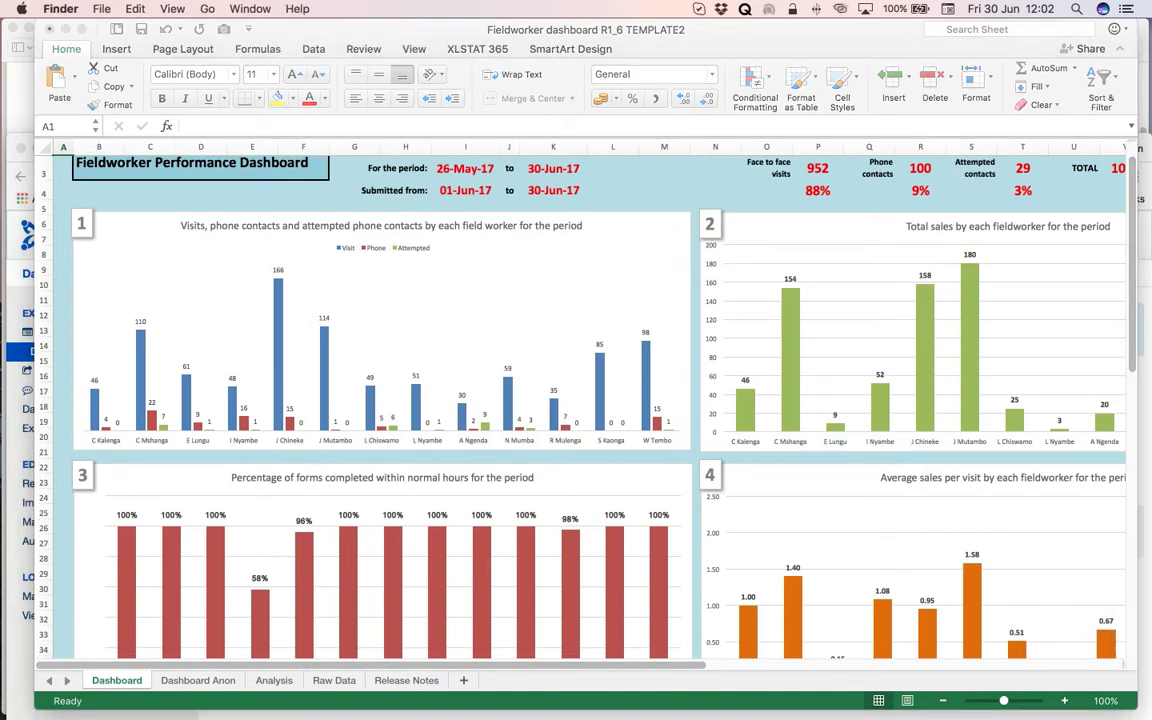
In Finder, open 'Fieldworker dashboard R1_6 1 to 30 Jun-17 anon.pdf' from CommCare > Dashboards > Dashboards - Fieldworker.
{"action": "left_click_drag", "start_coordinate": [1151, 190], "coordinate": [525, 92]}
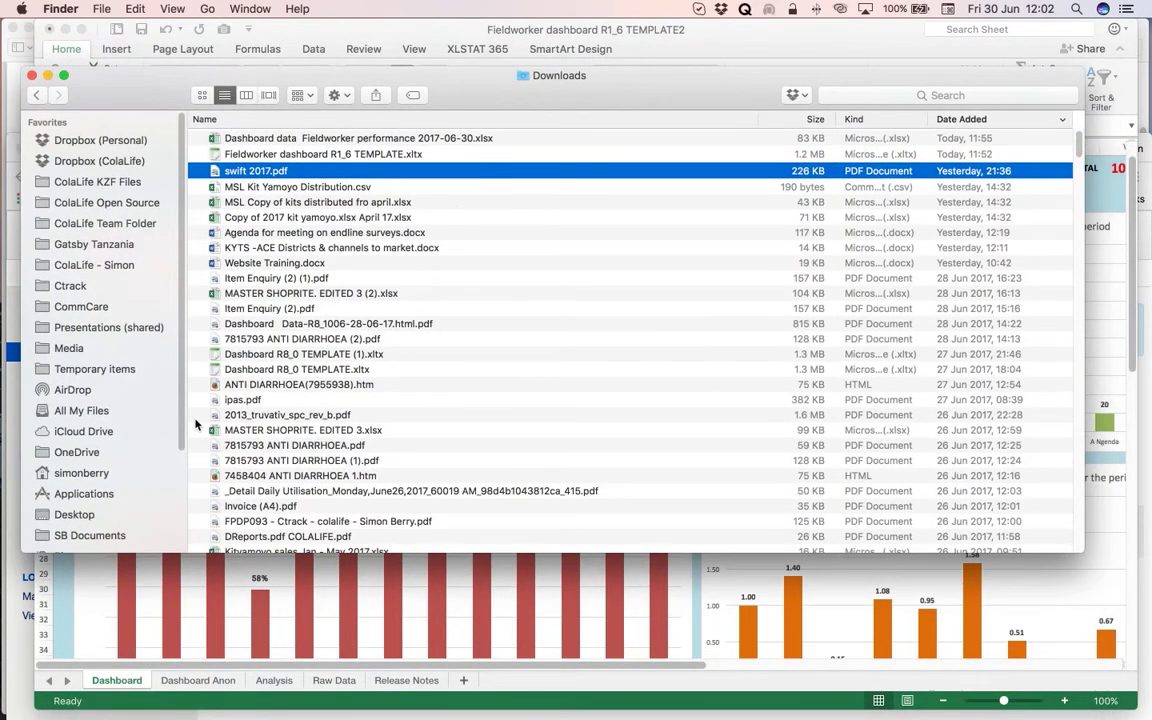
{"action": "left_click", "coordinate": [89, 308]}
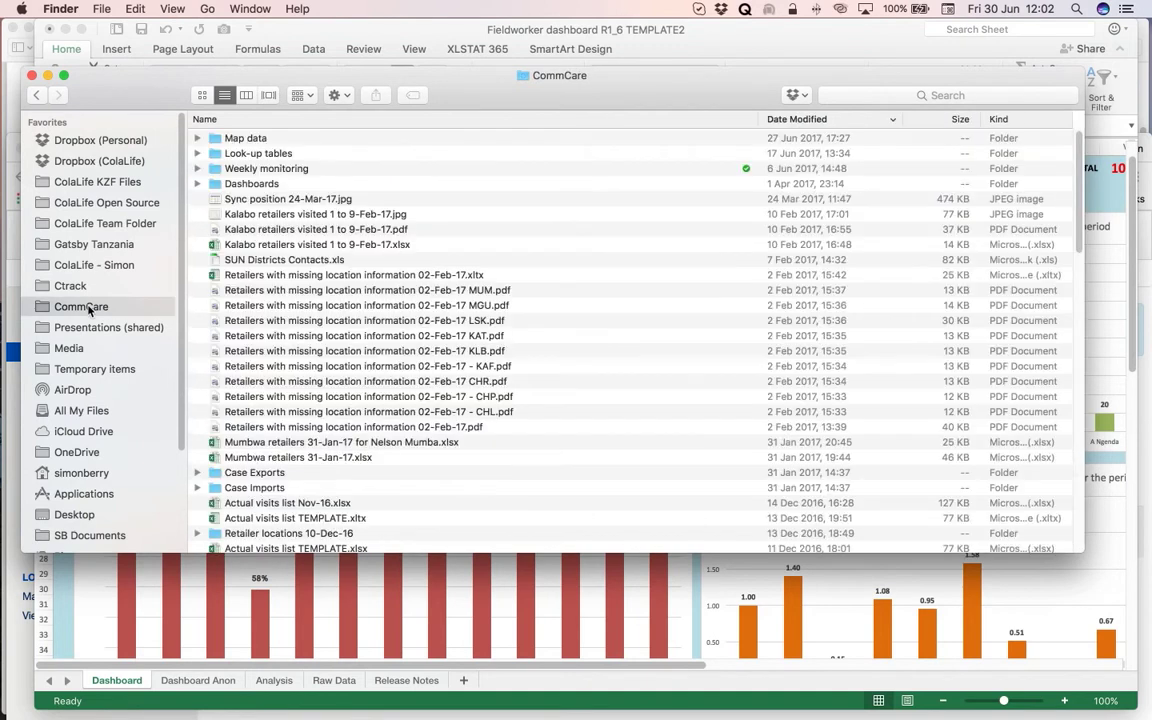
{"action": "double_click", "coordinate": [261, 189]}
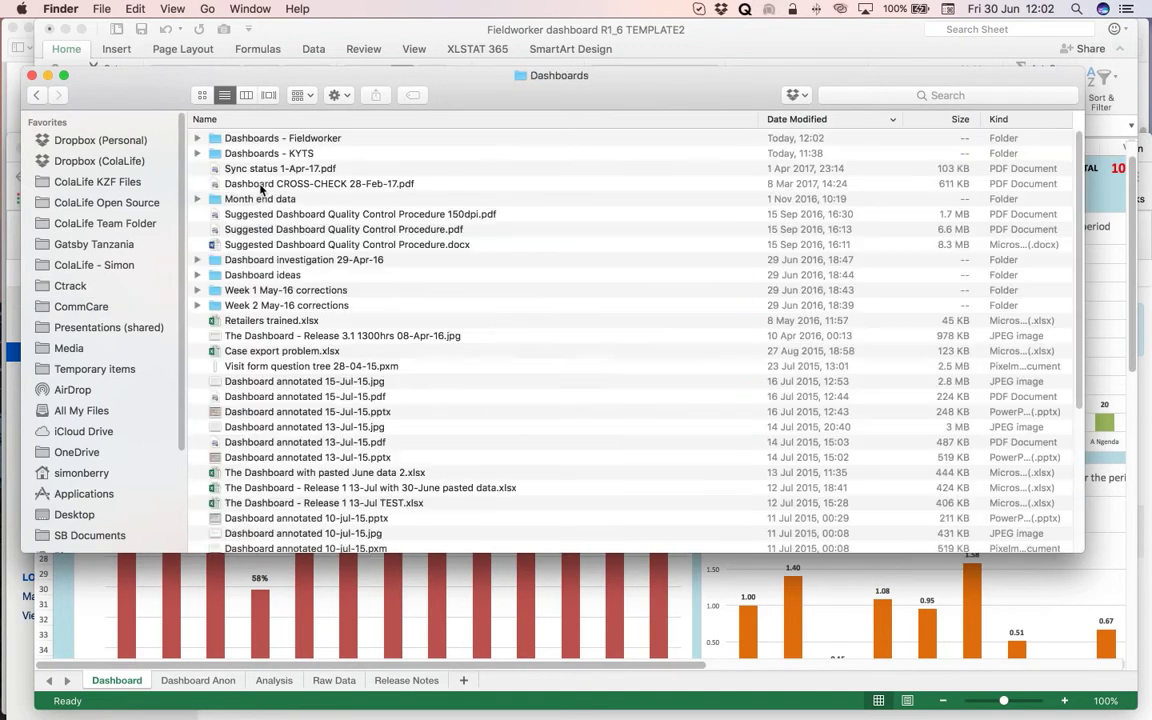
{"action": "double_click", "coordinate": [285, 138]}
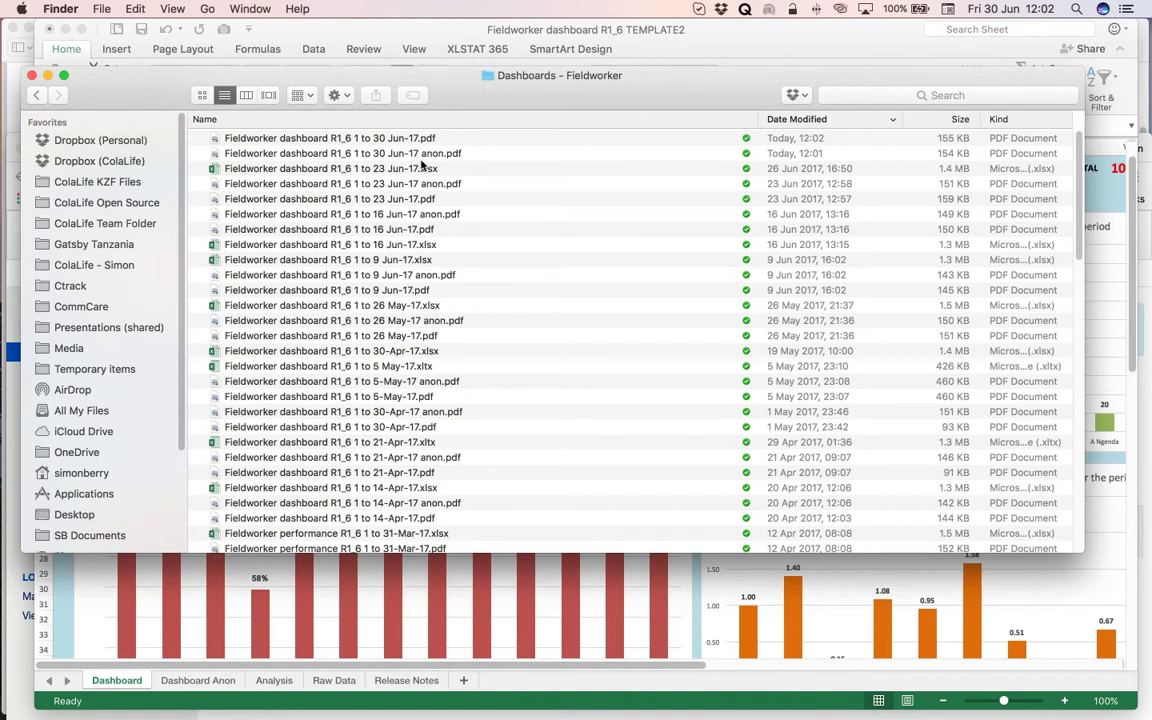
{"action": "left_click", "coordinate": [374, 155]}
{"action": "double_click", "coordinate": [374, 155]}
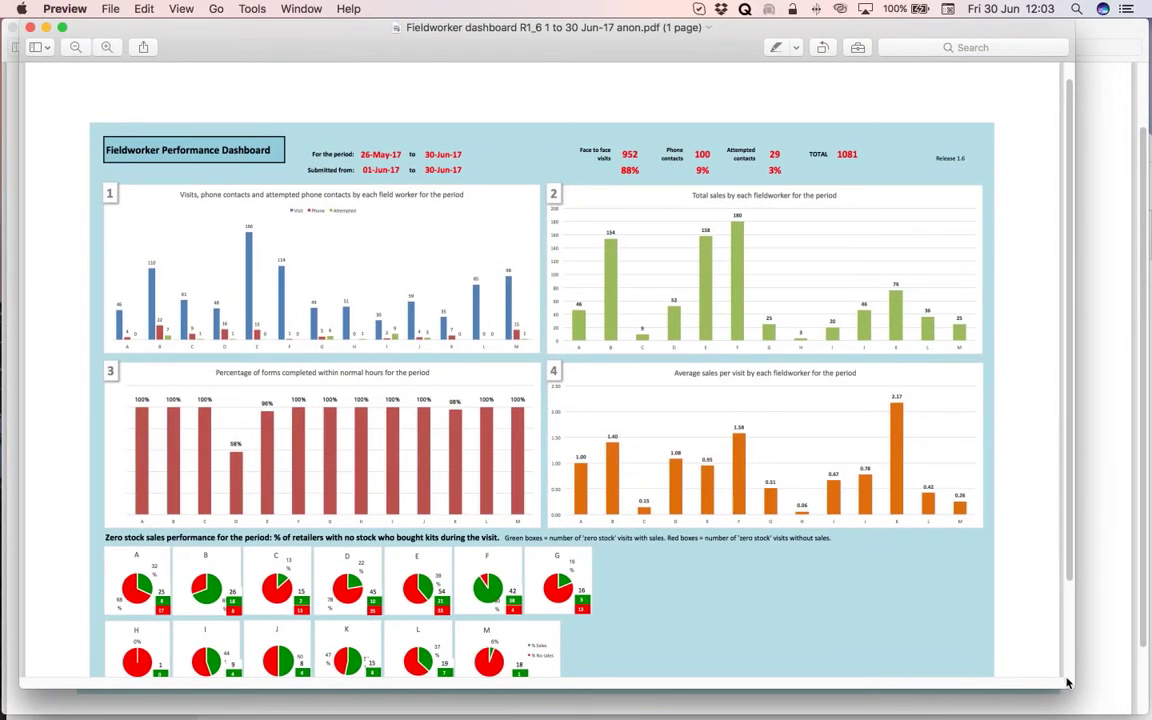
Enlarge the Preview window and scroll through the anonymised page showing fieldworkers A to M.
{"action": "left_click_drag", "start_coordinate": [1067, 683], "coordinate": [1145, 712]}
{"action": "scroll", "coordinate": [880, 600], "scroll_direction": "down", "scroll_amount": 3}
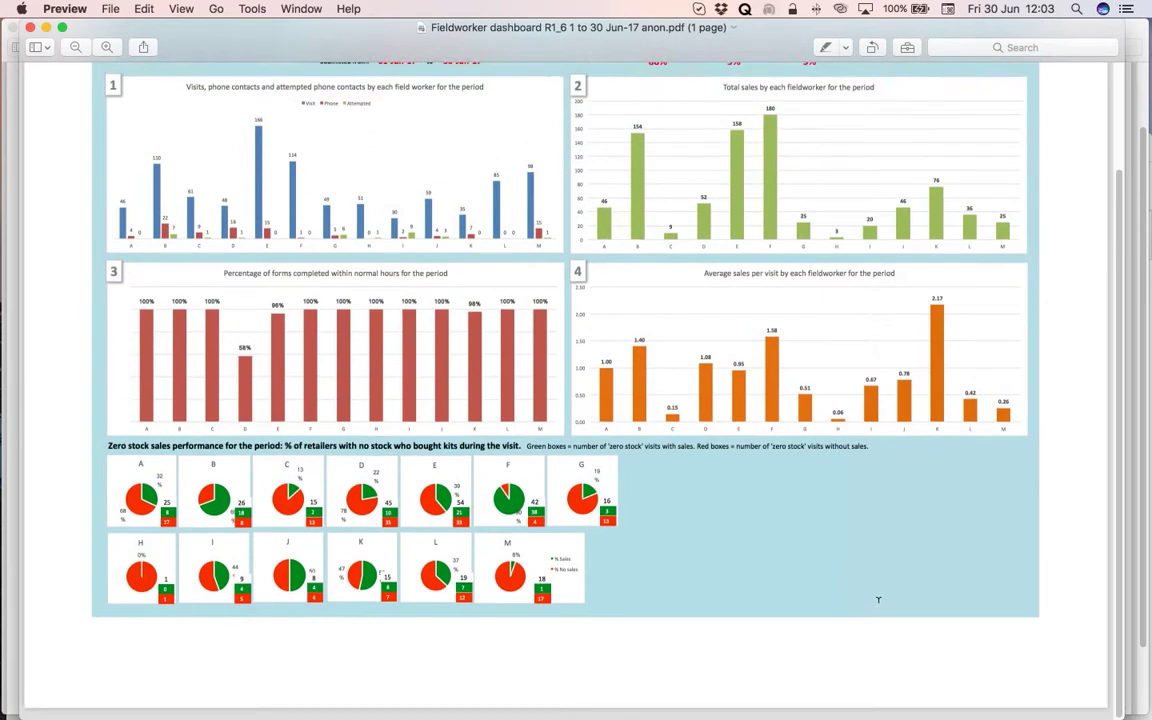
{"action": "scroll", "coordinate": [878, 600], "scroll_direction": "up", "scroll_amount": 3}
{"action": "scroll", "coordinate": [878, 600], "scroll_direction": "up", "scroll_amount": 2}
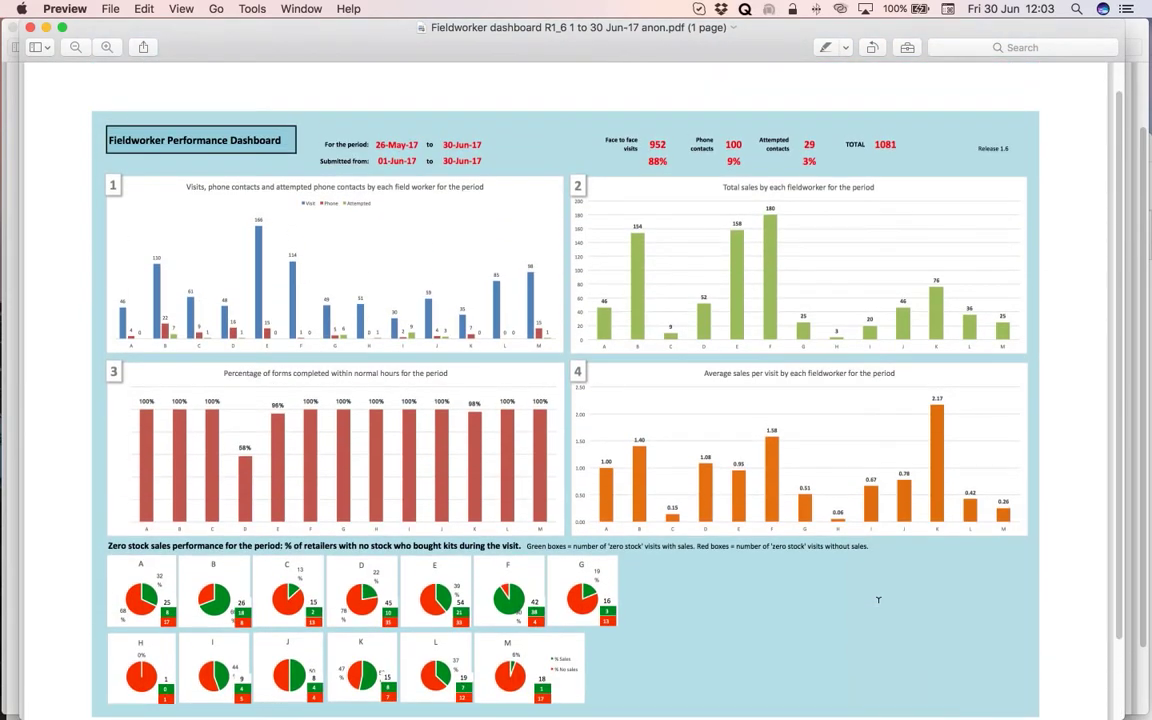